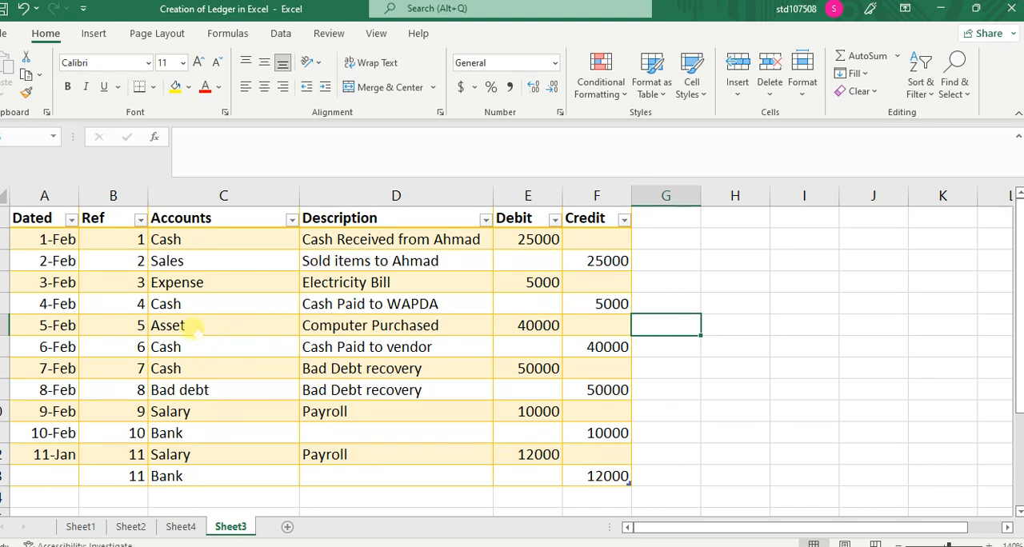
Step: Filter the example ledger on Sheet4 through the Accounts slicer by each account from Asset to Salary, finishing on Asset
click(181, 526)
click(578, 263)
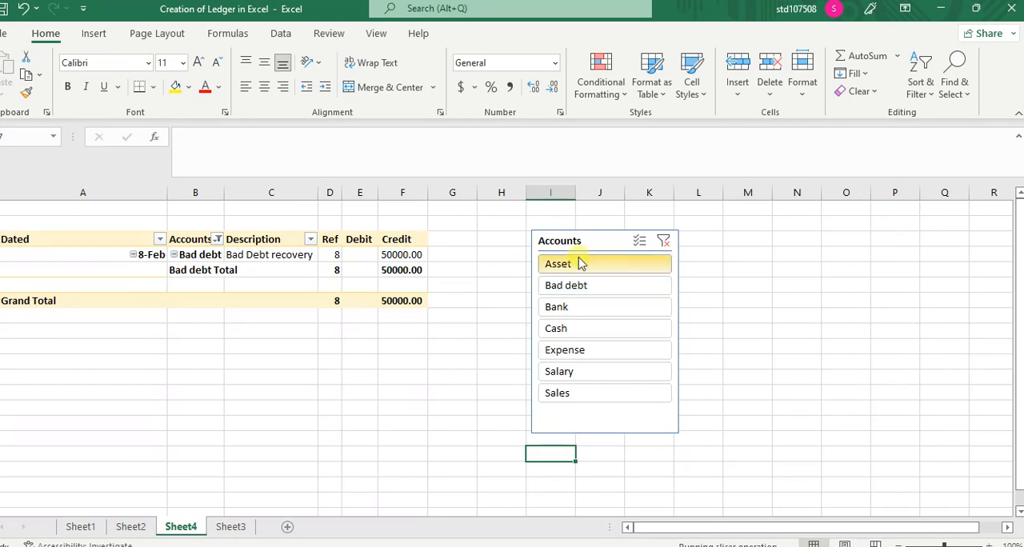
click(579, 286)
click(574, 307)
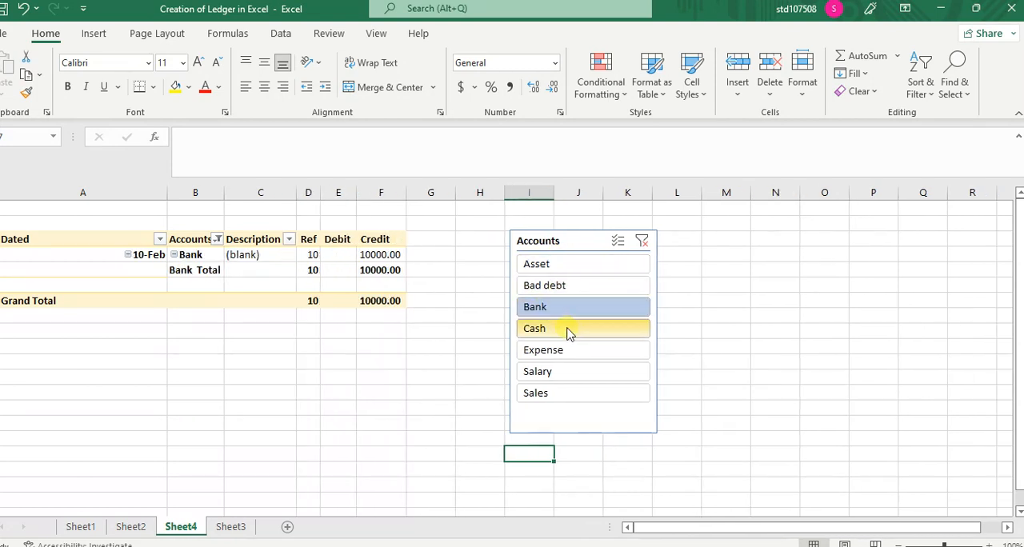
click(574, 329)
click(575, 356)
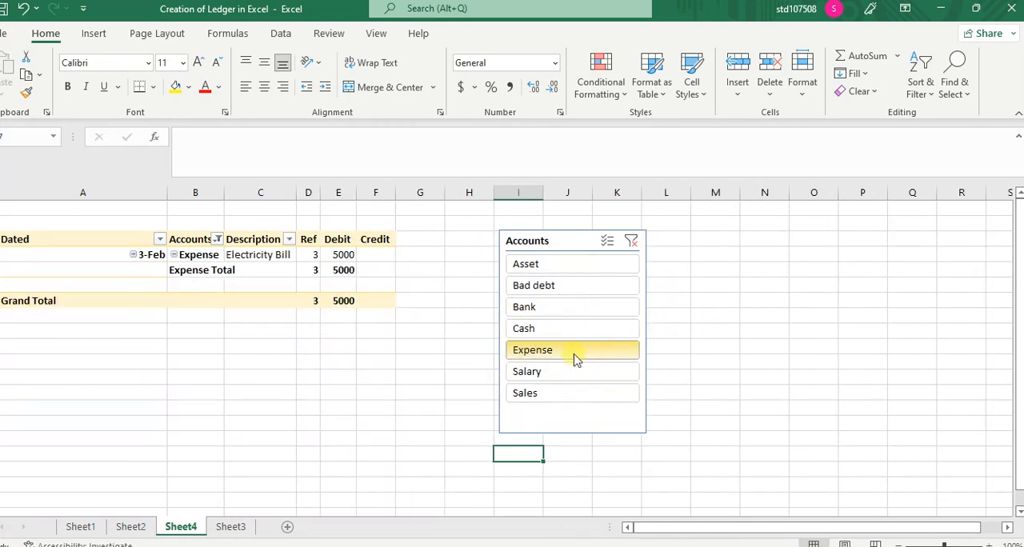
click(573, 372)
click(552, 267)
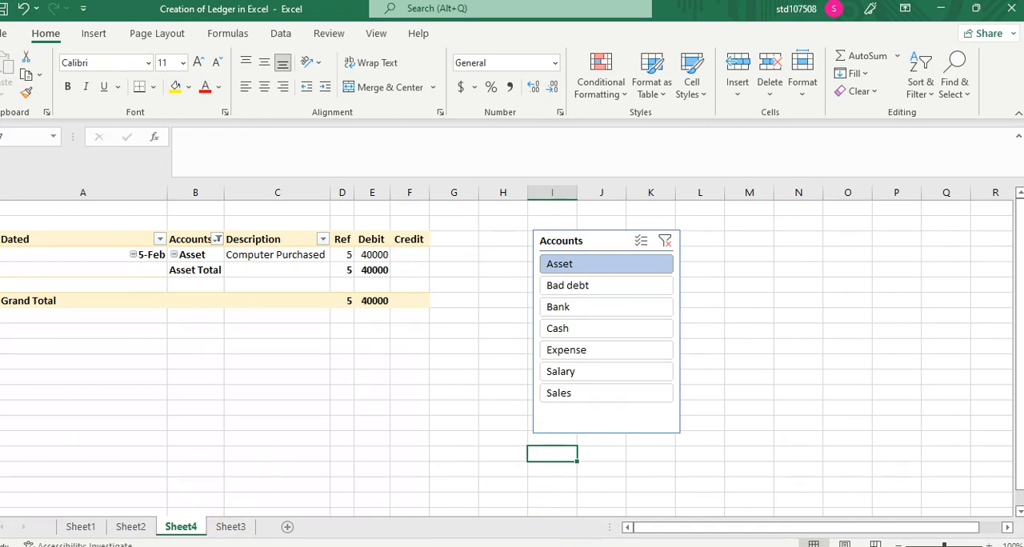
Step: Switch to the Book1 workbook and show the journal entries table on Sheet1 from its header row
click(632, 514)
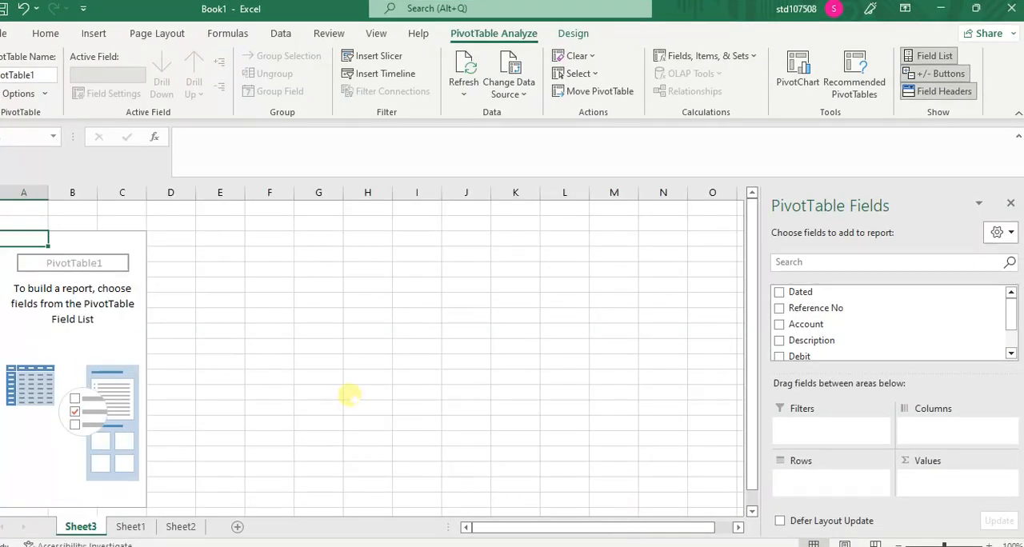
click(178, 528)
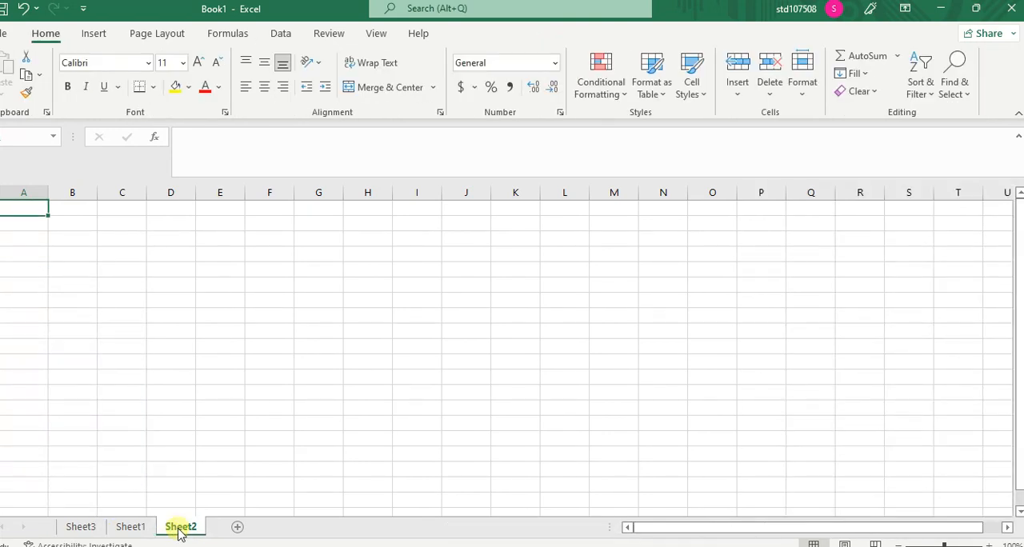
click(136, 527)
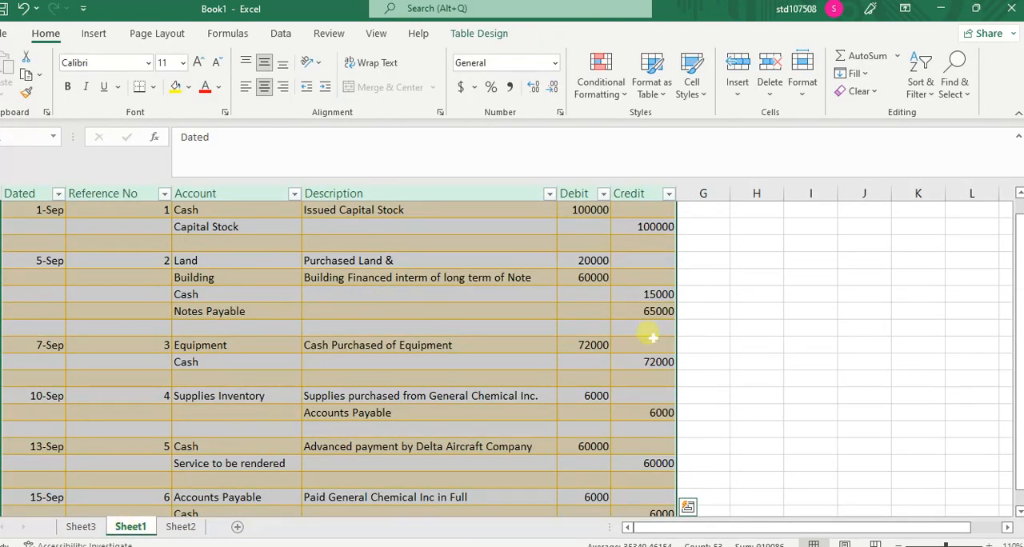
click(714, 310)
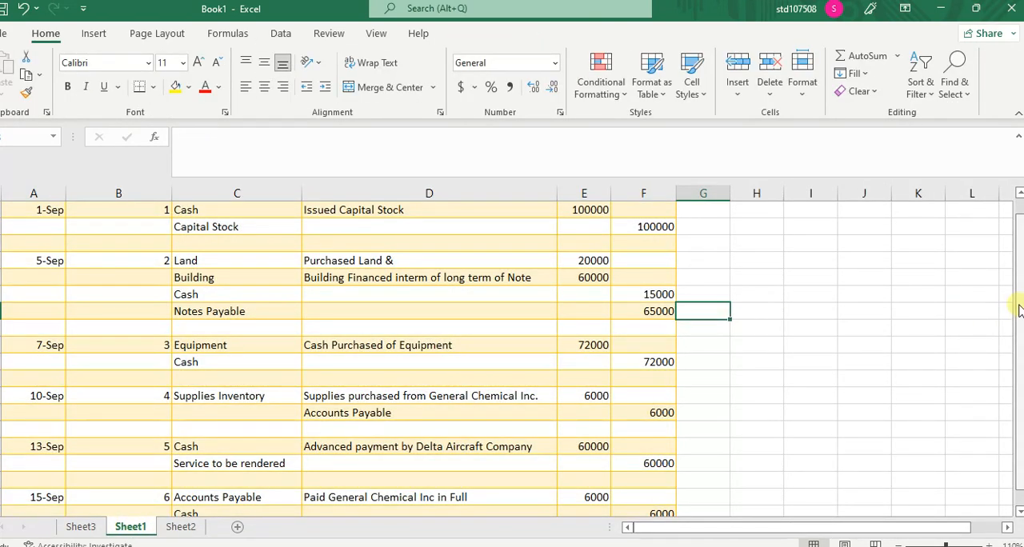
drag(1020, 306, 1021, 233)
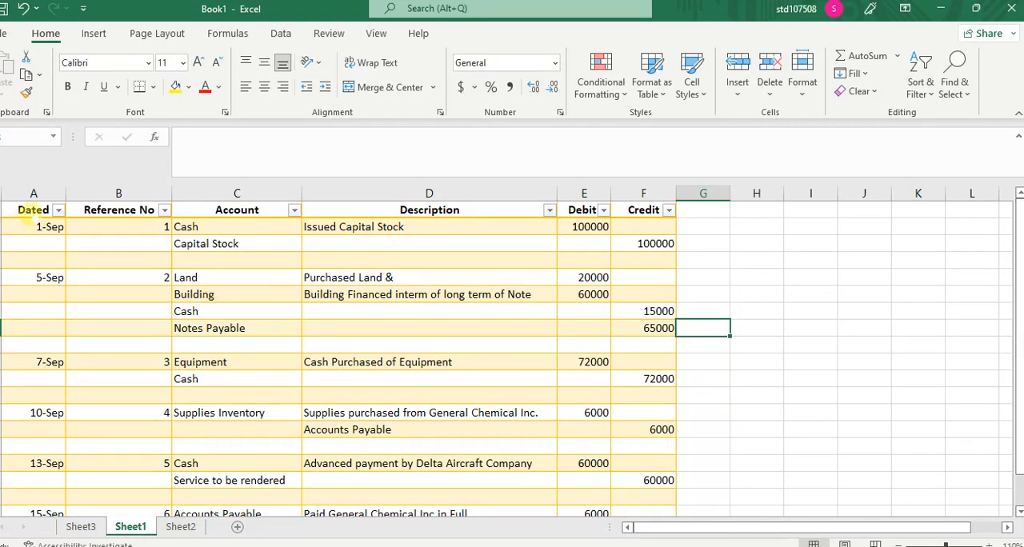
Step: Insert a PivotTable based on the whole journal table, Table1, and place it on a new worksheet
drag(34, 217, 634, 482)
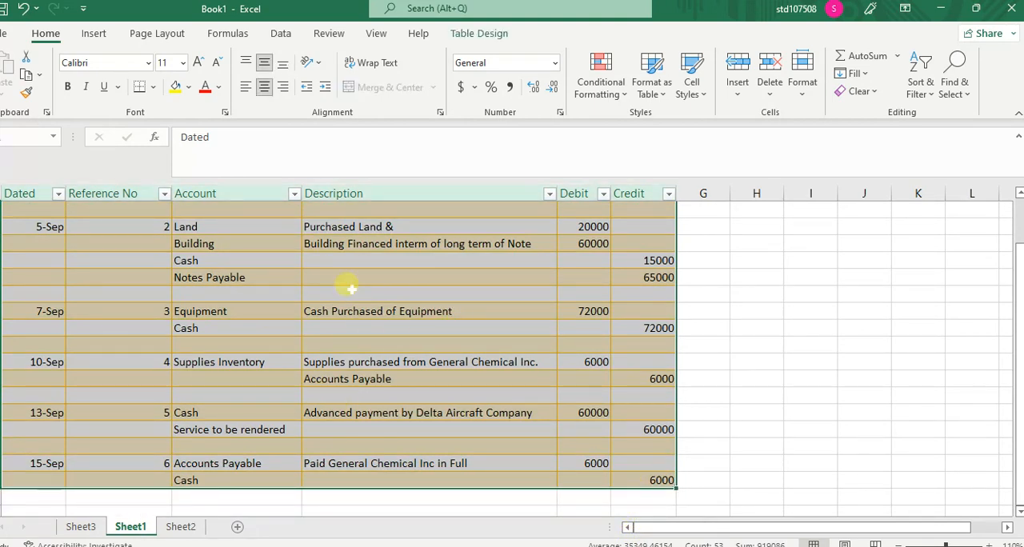
click(92, 35)
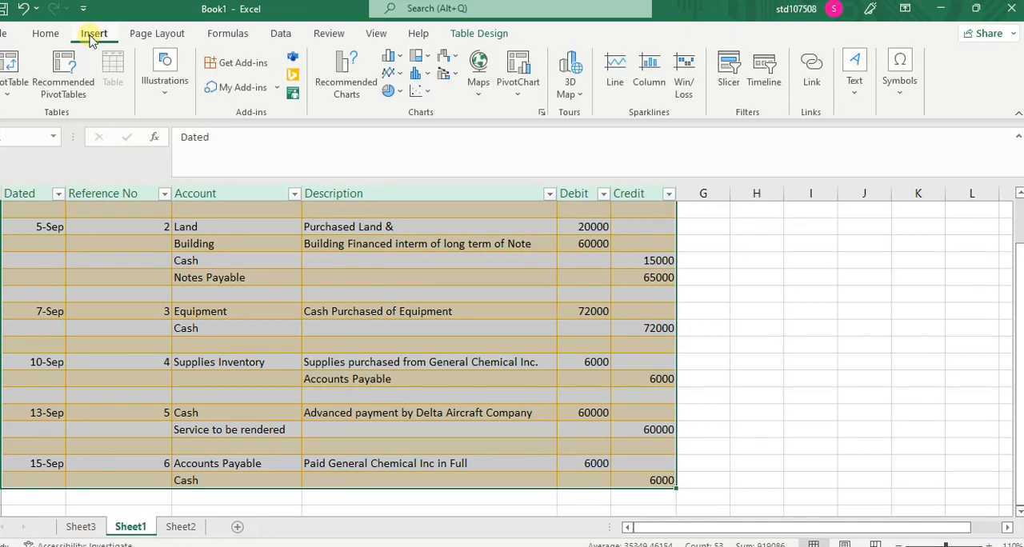
click(12, 65)
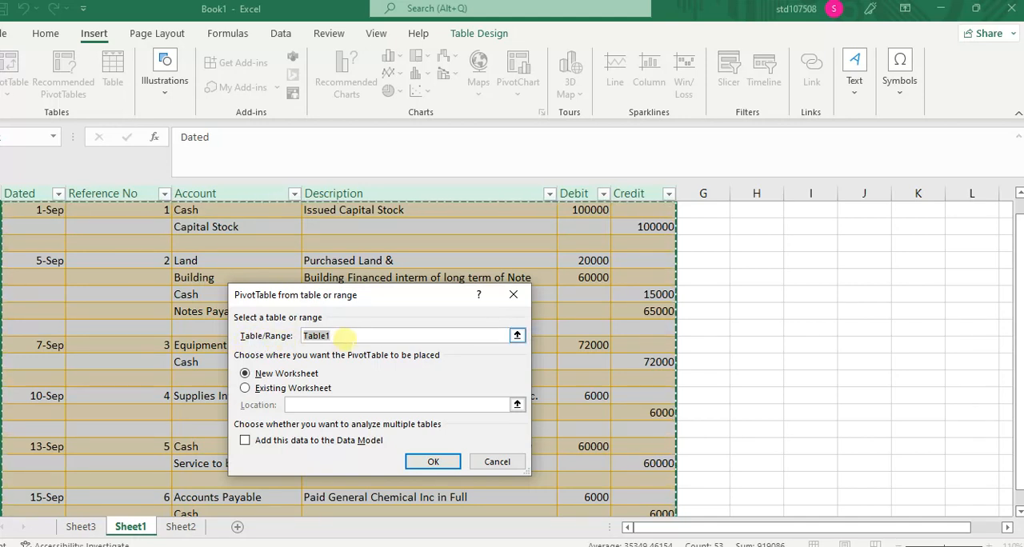
click(244, 387)
click(246, 375)
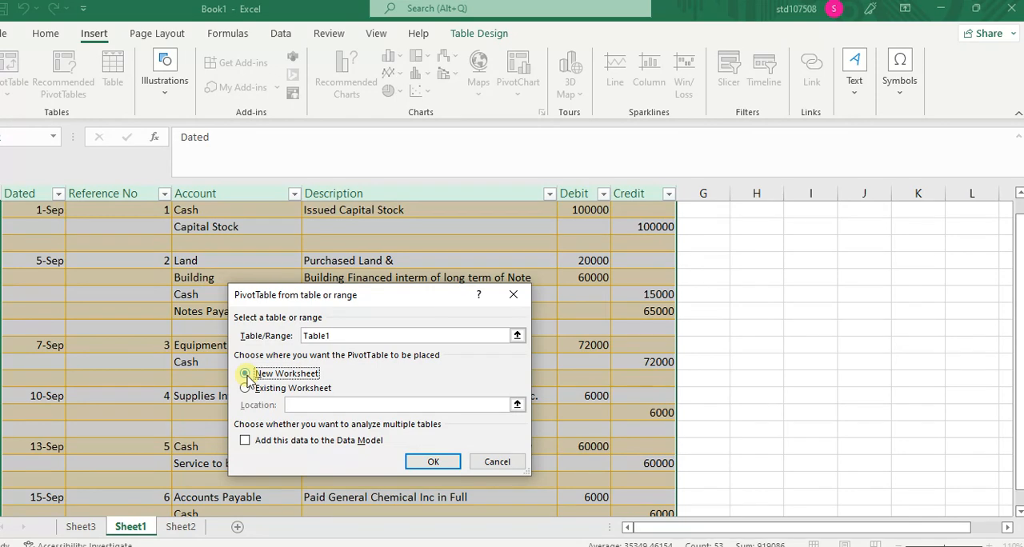
click(433, 463)
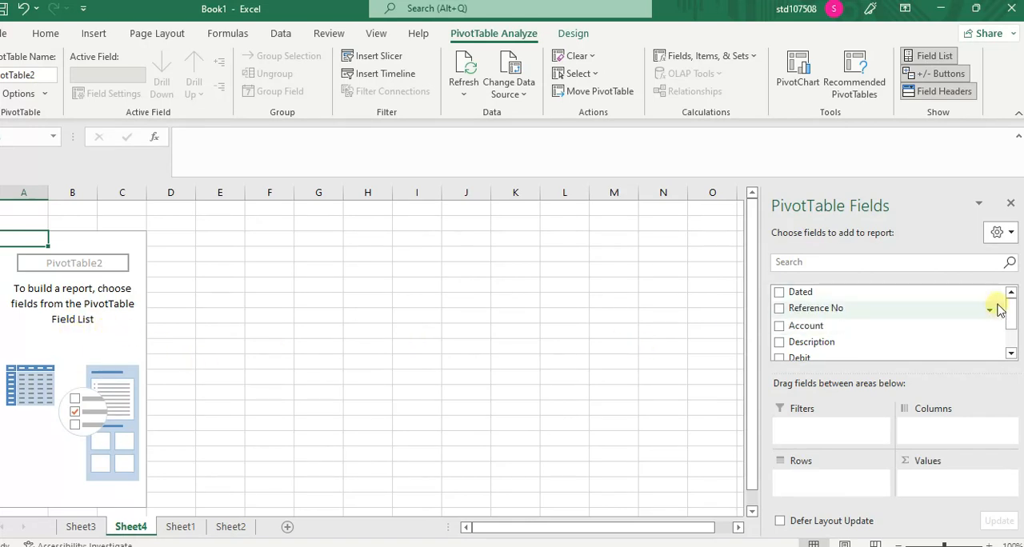
Step: Add the Dated, Reference No, Account, Description, Debit and Credit fields to the PivotTable report
click(779, 293)
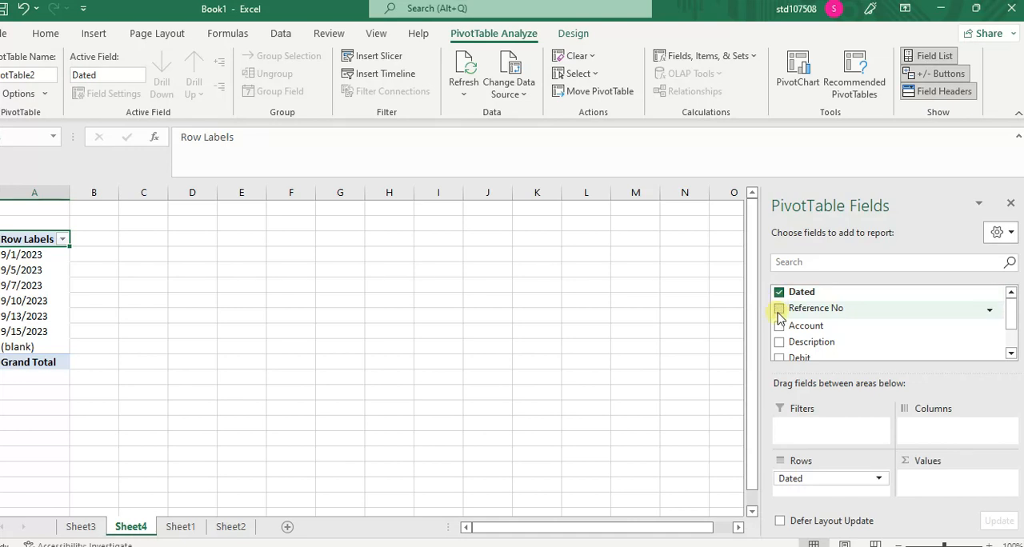
click(778, 308)
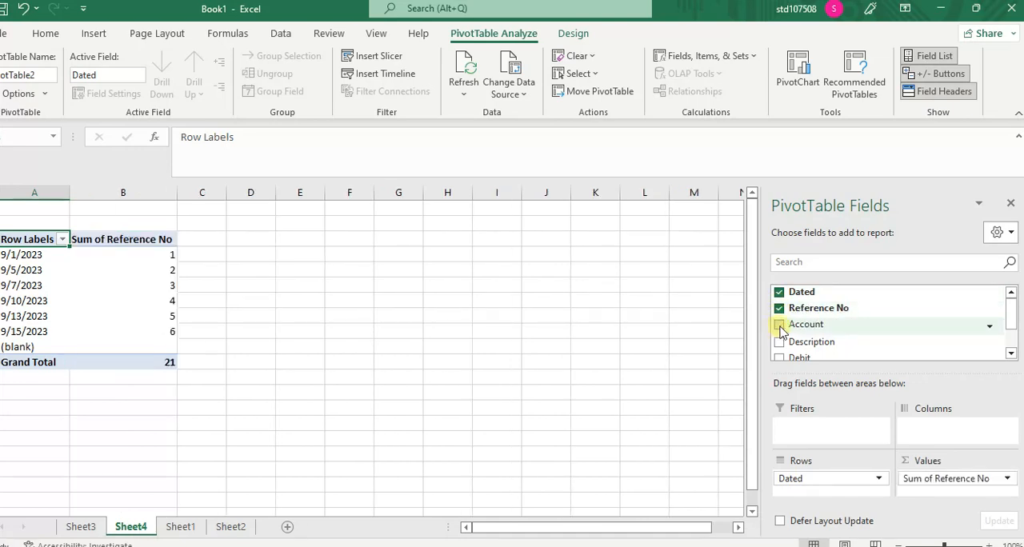
click(779, 325)
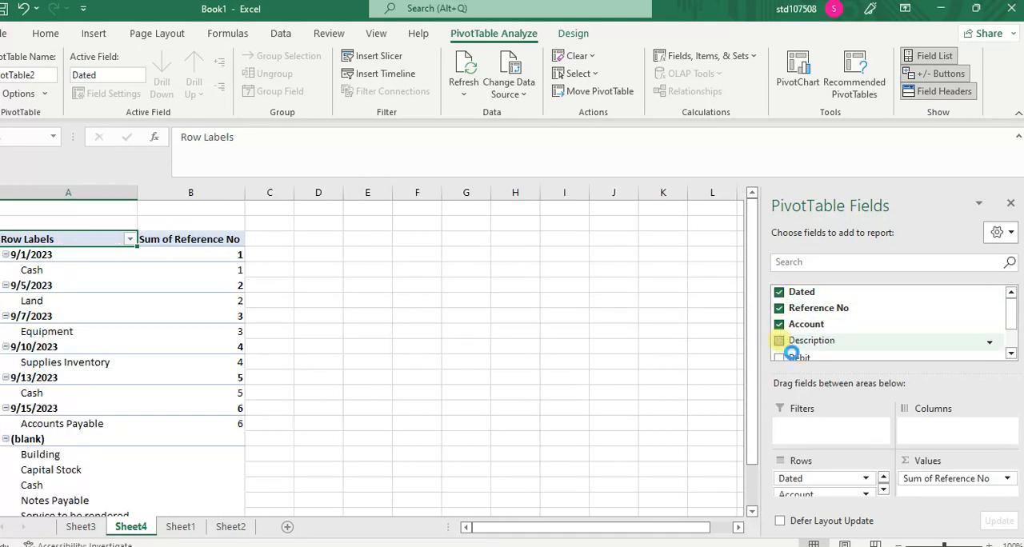
drag(1012, 316, 1013, 338)
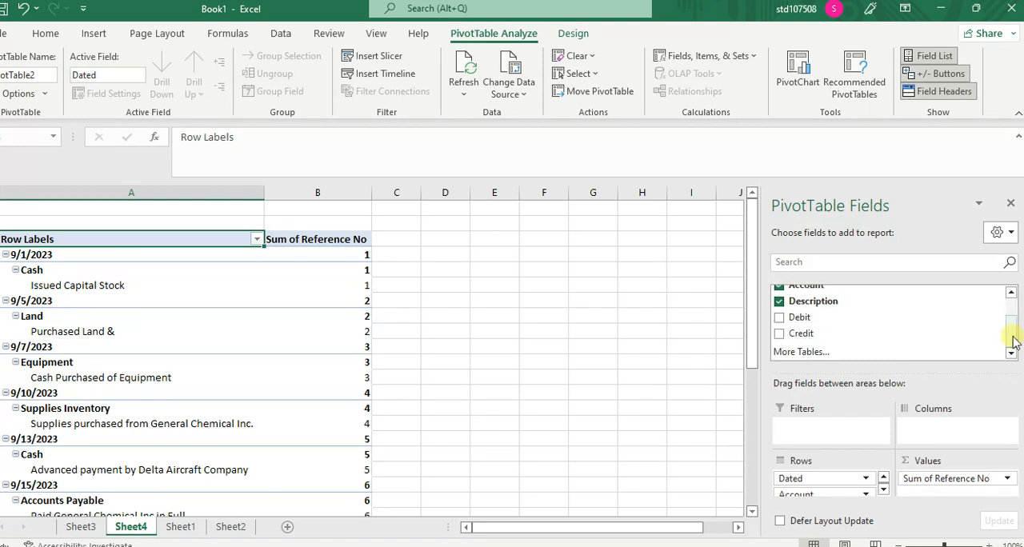
click(779, 319)
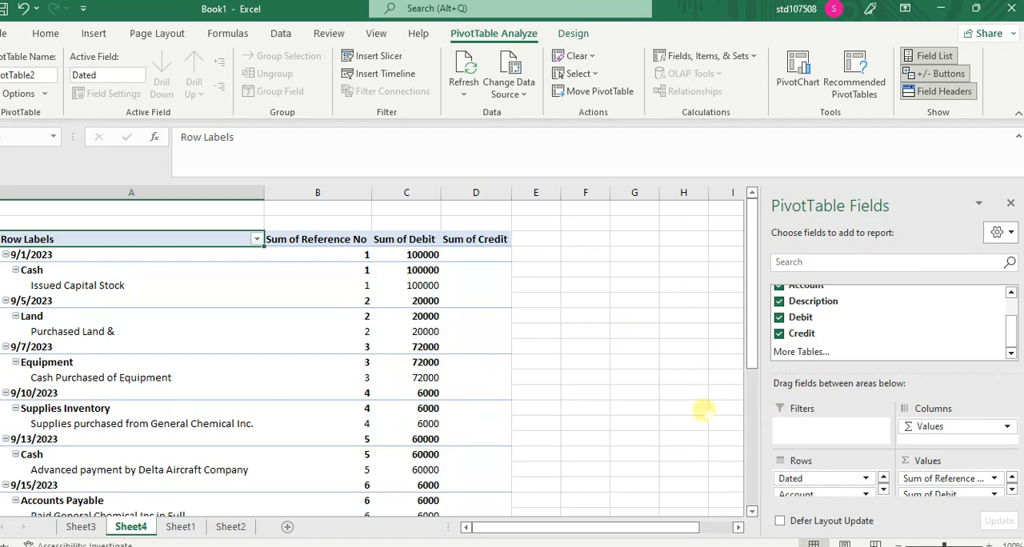
click(260, 285)
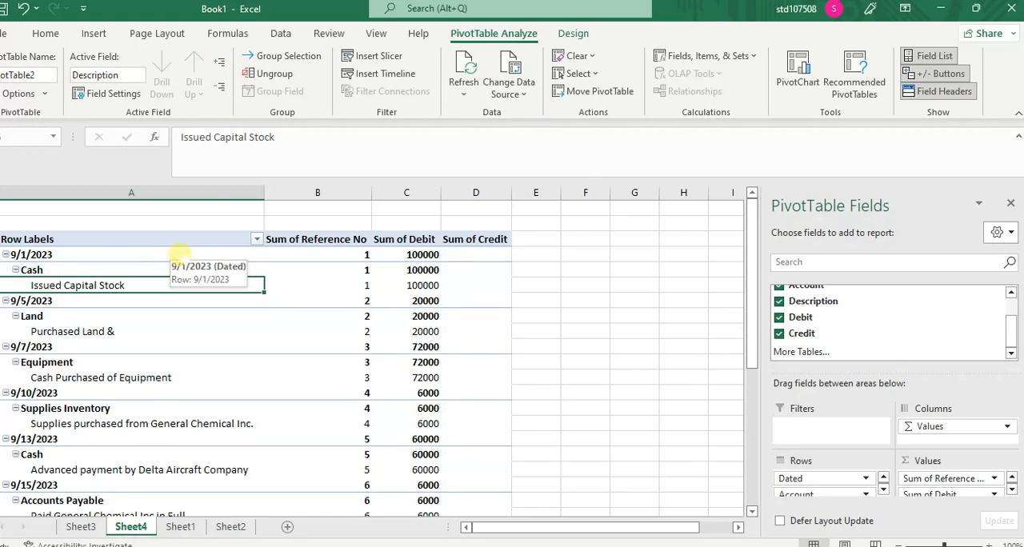
click(186, 255)
click(243, 268)
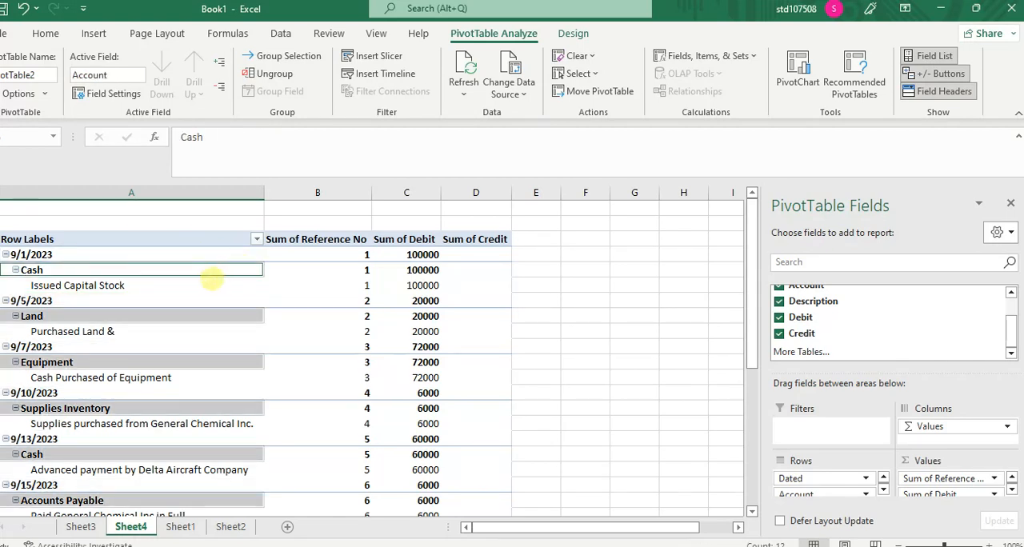
click(269, 301)
click(195, 256)
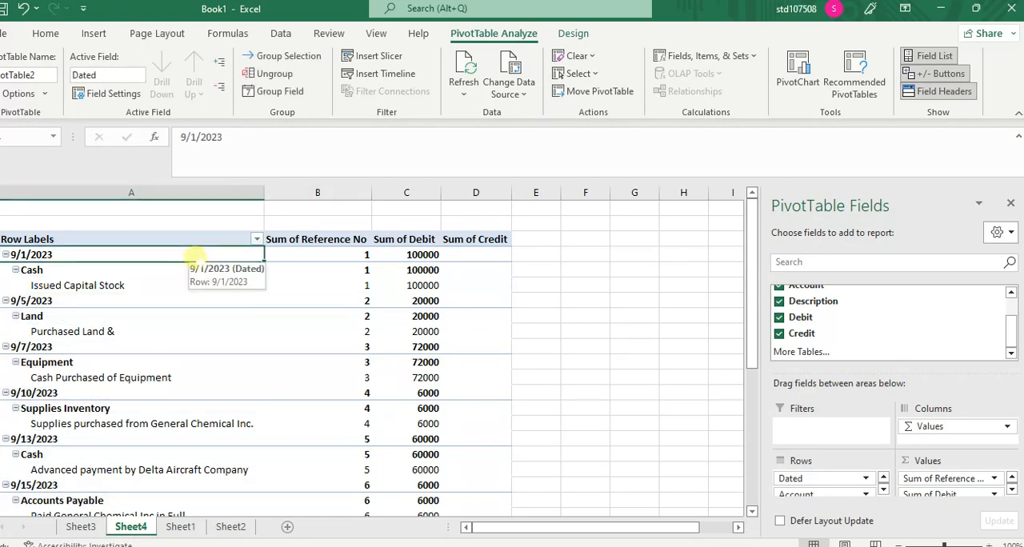
right_click(302, 269)
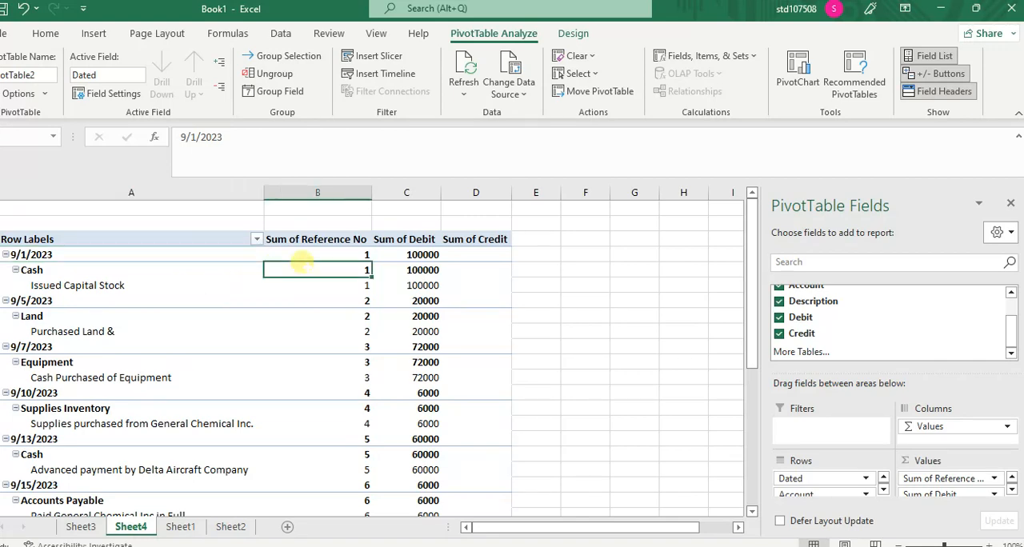
Step: Show the PivotTable in tabular form with the field list closed, and apply the light orange PivotTable style
click(560, 24)
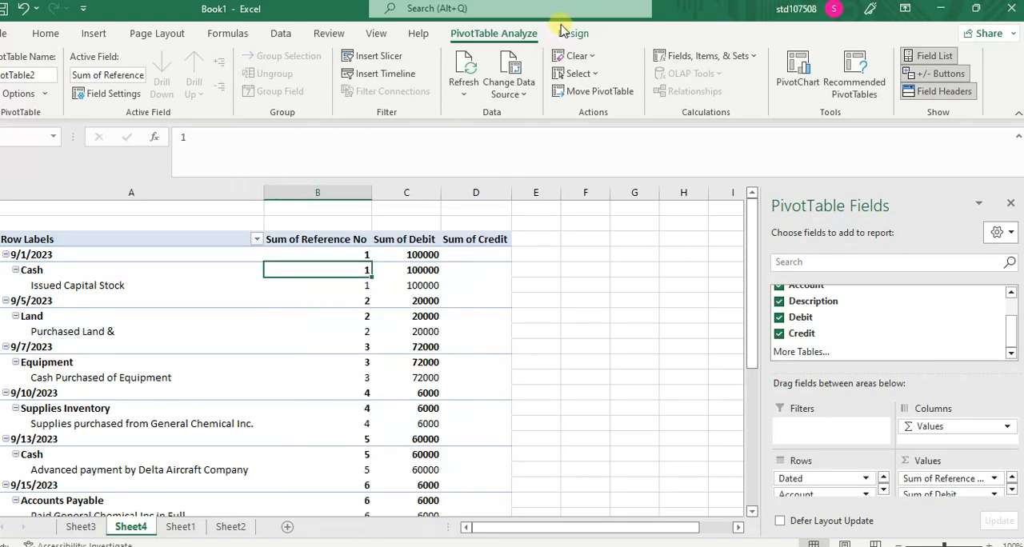
click(564, 32)
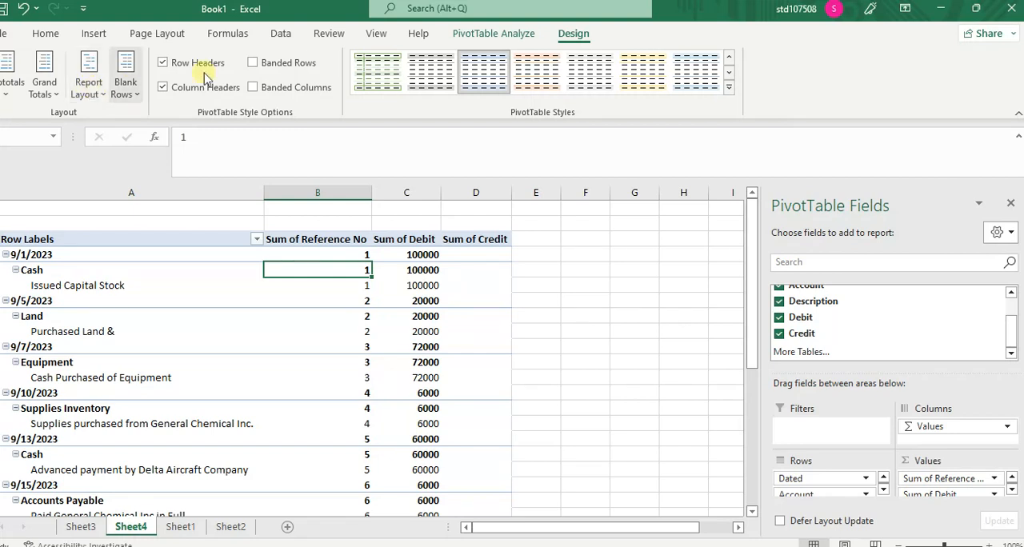
click(89, 84)
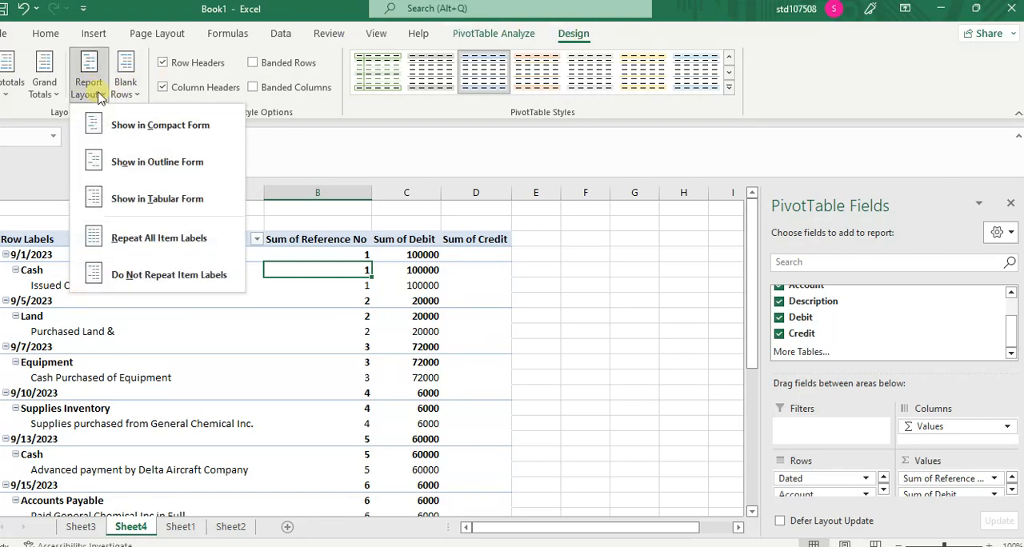
click(160, 201)
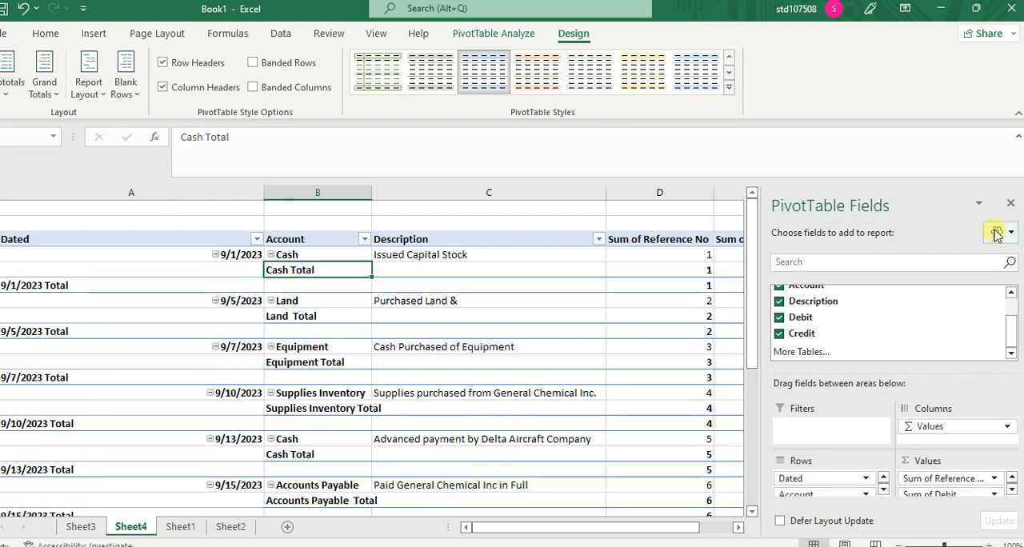
click(1009, 204)
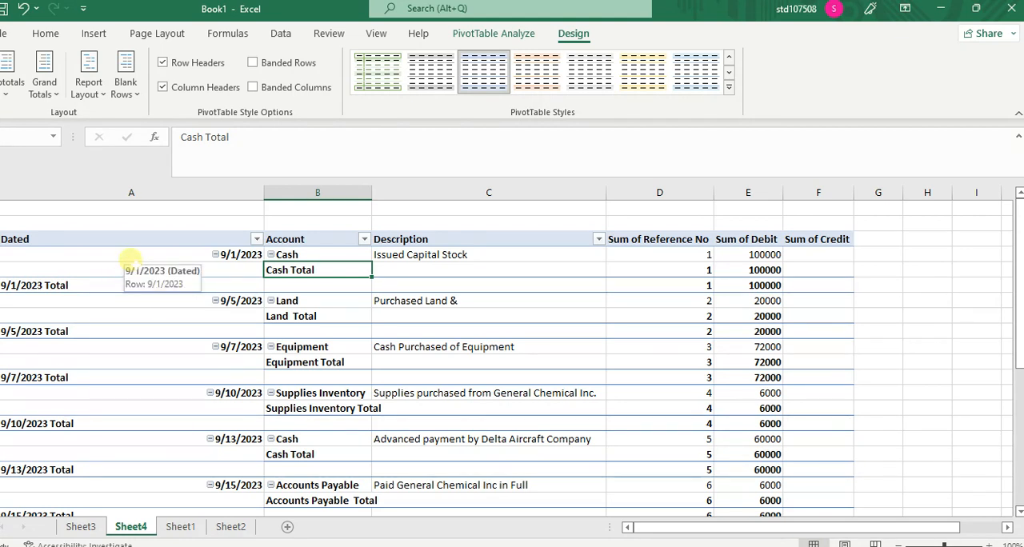
click(532, 80)
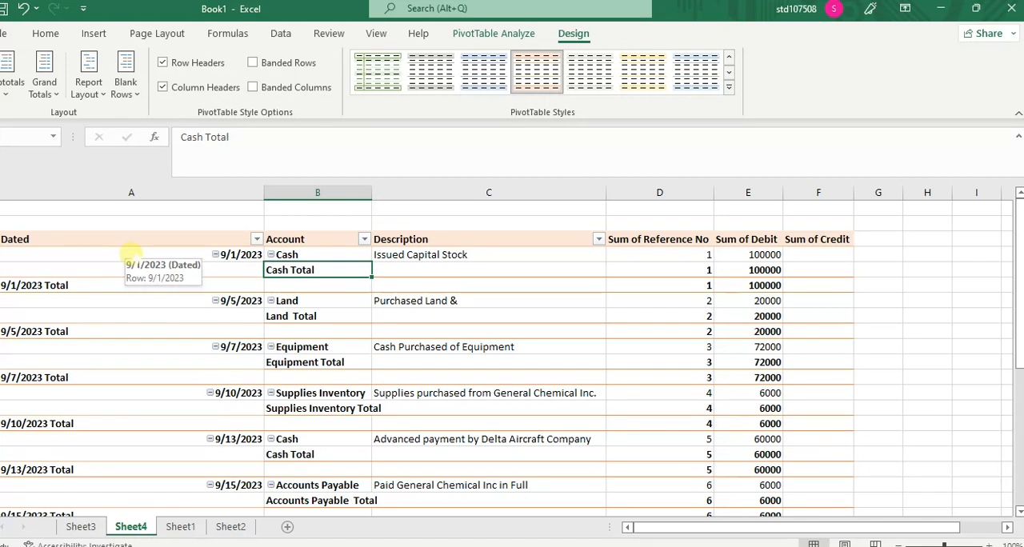
Step: Collapse the entire Dated field in the PivotTable, and expand the entire field again
right_click(128, 260)
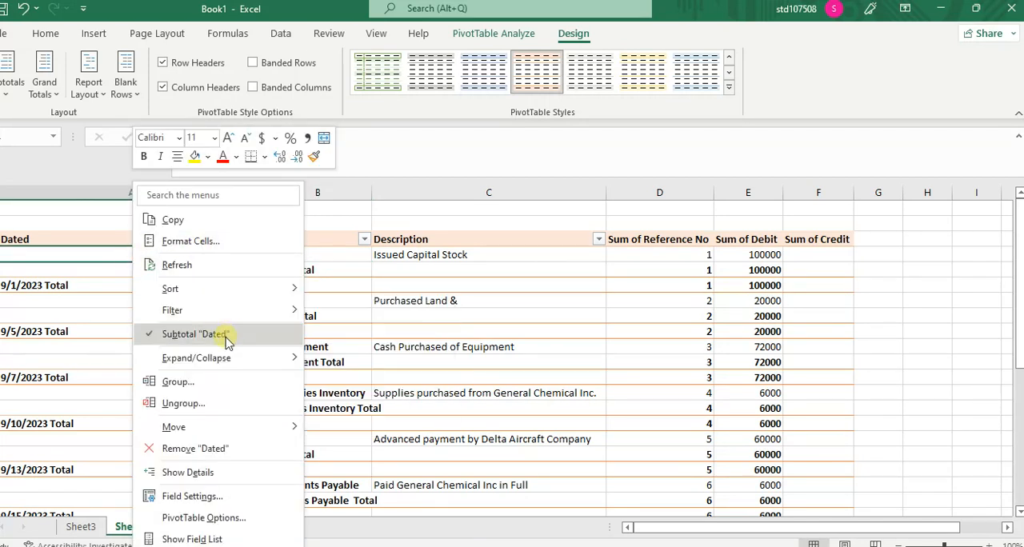
mouse_move(242, 361)
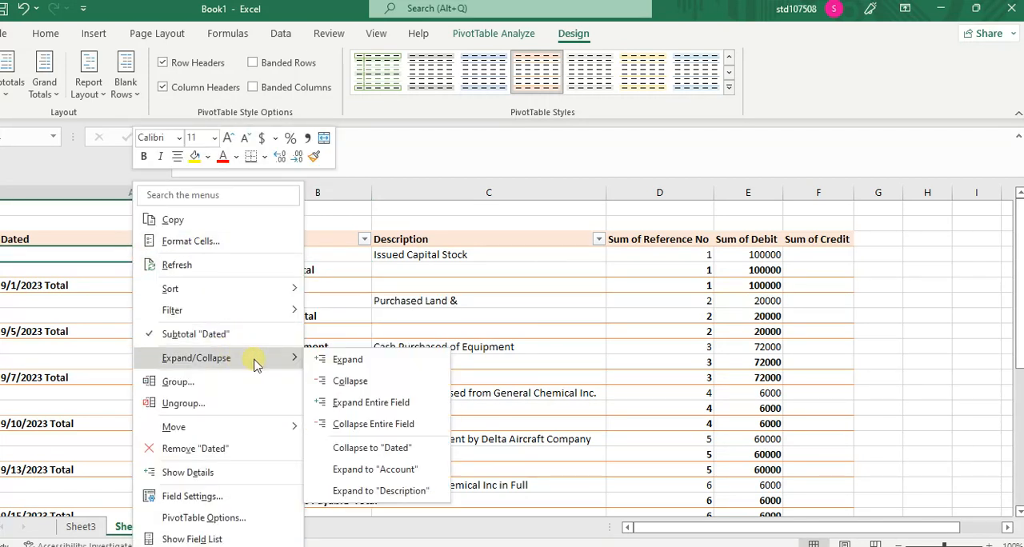
click(379, 426)
click(317, 316)
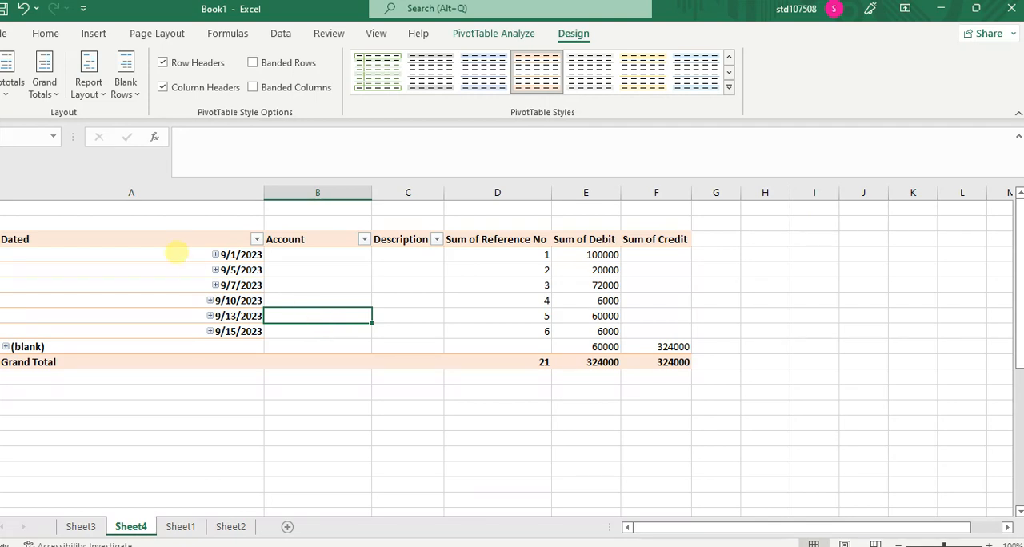
right_click(216, 256)
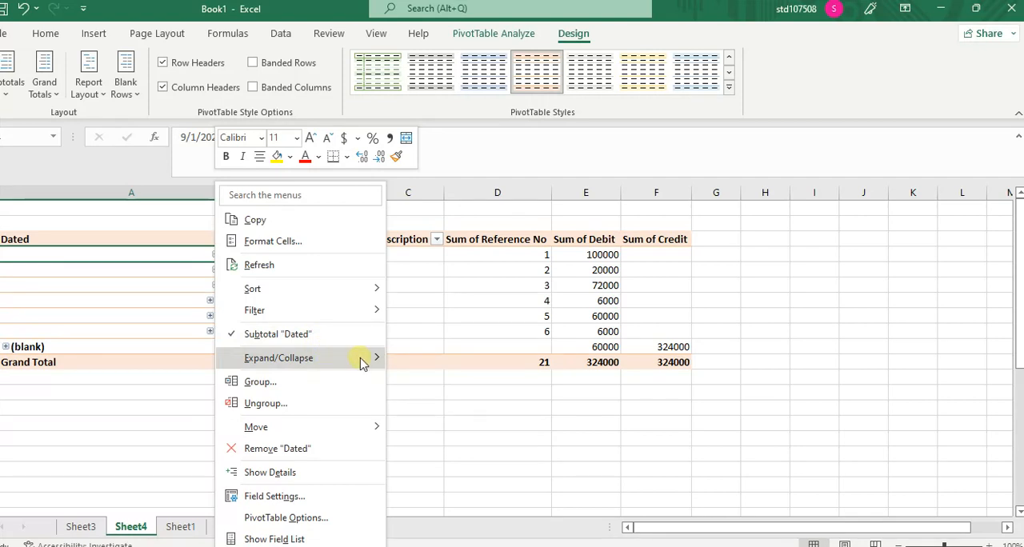
mouse_move(381, 364)
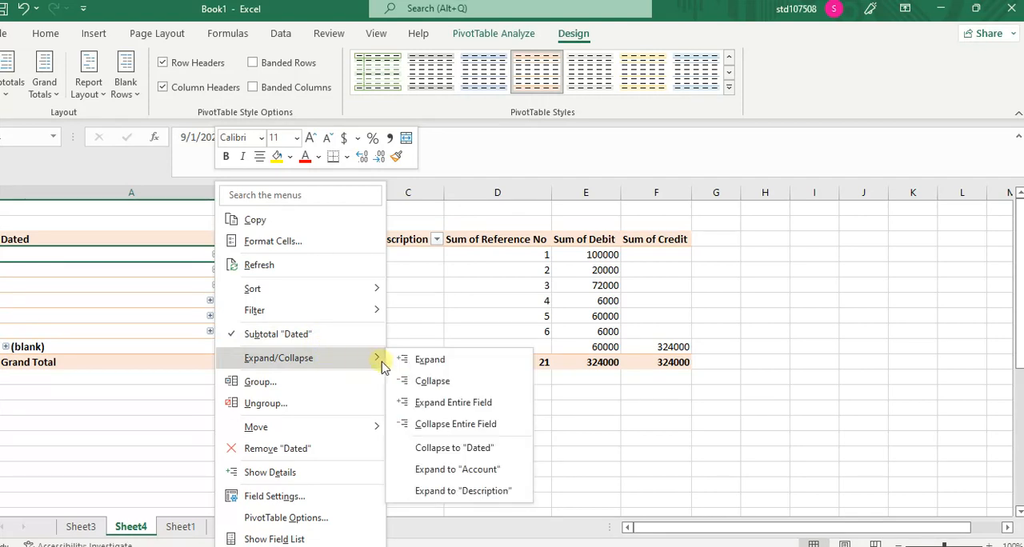
click(450, 405)
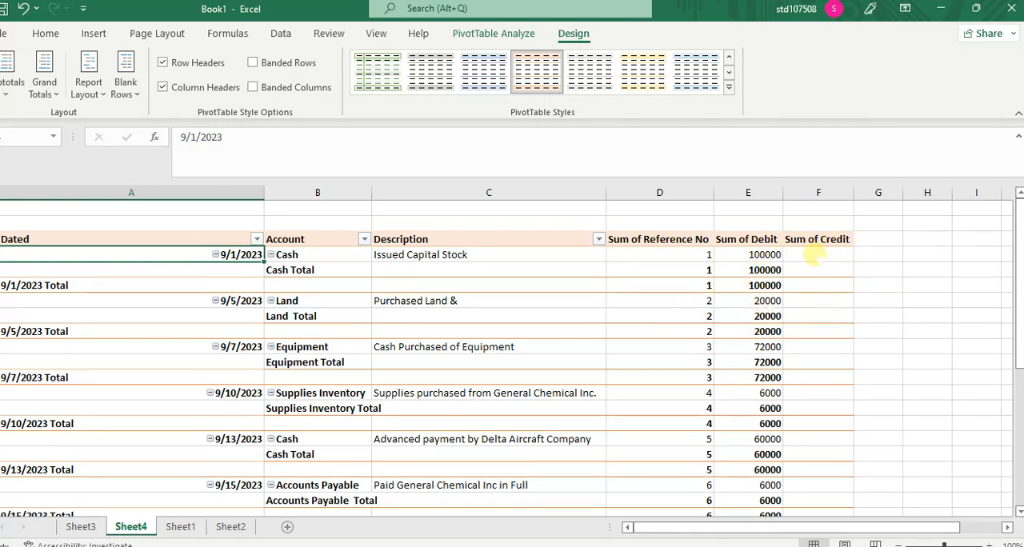
Step: Rename the Sum of Reference No column heading in the PivotTable to Reference No with an extra space
drag(1020, 272, 1020, 204)
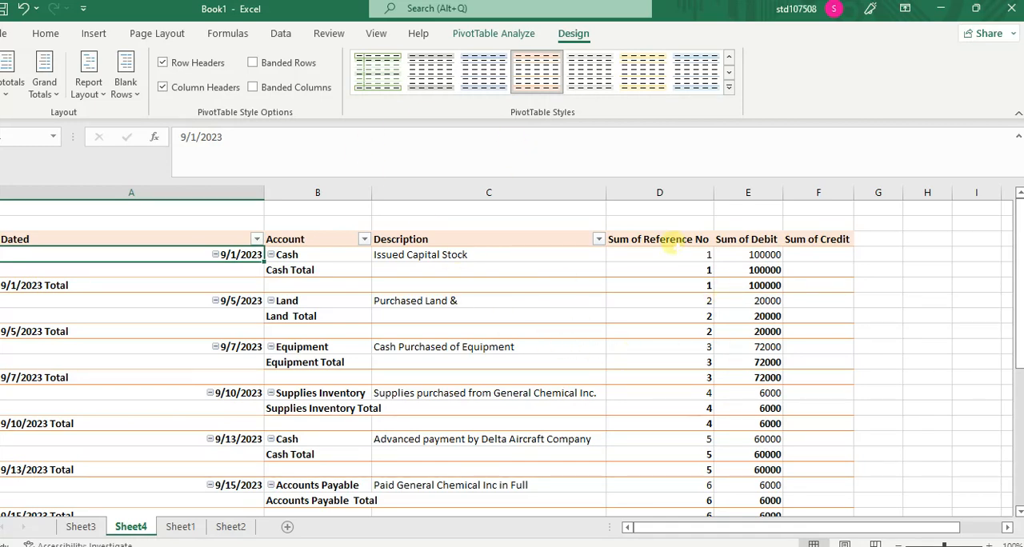
double_click(650, 240)
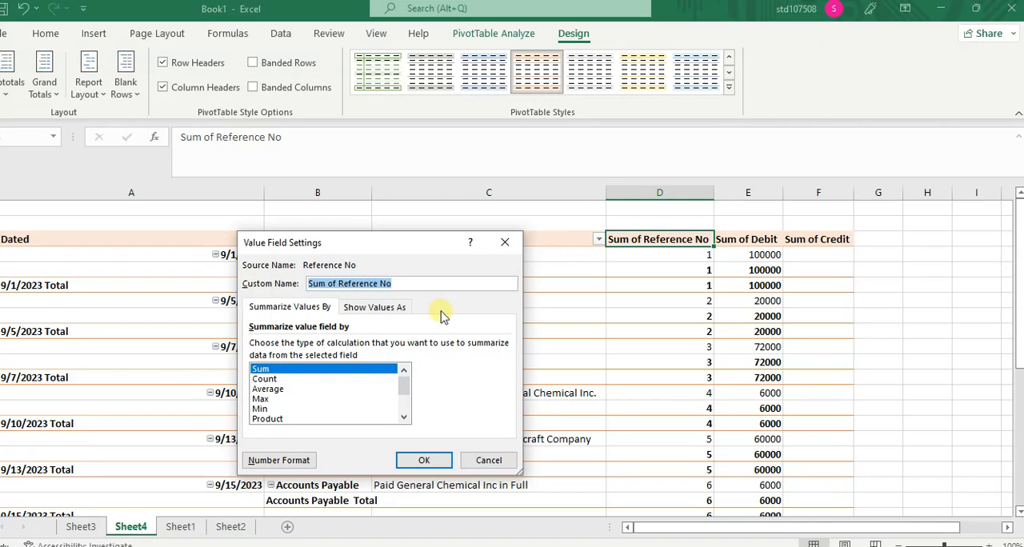
click(504, 242)
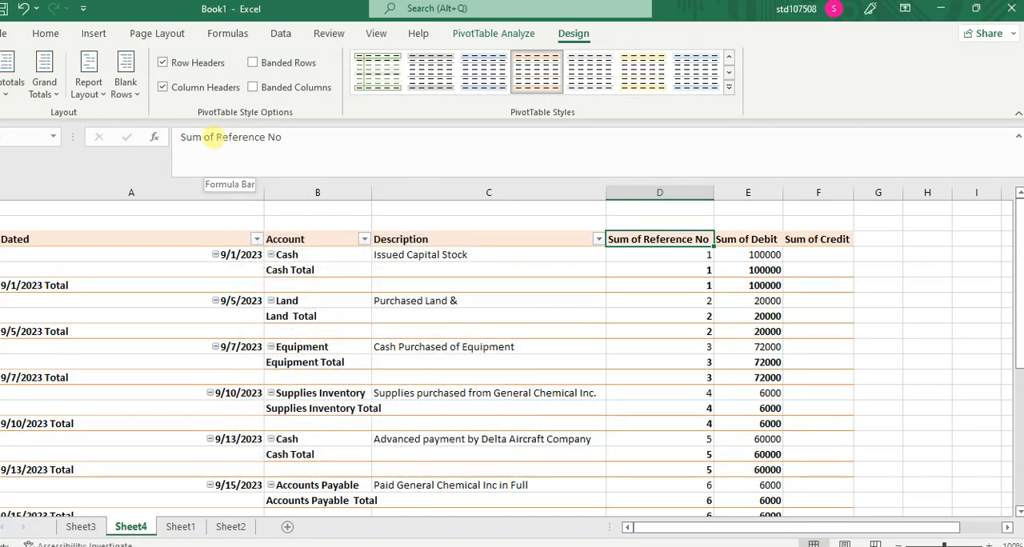
click(212, 136)
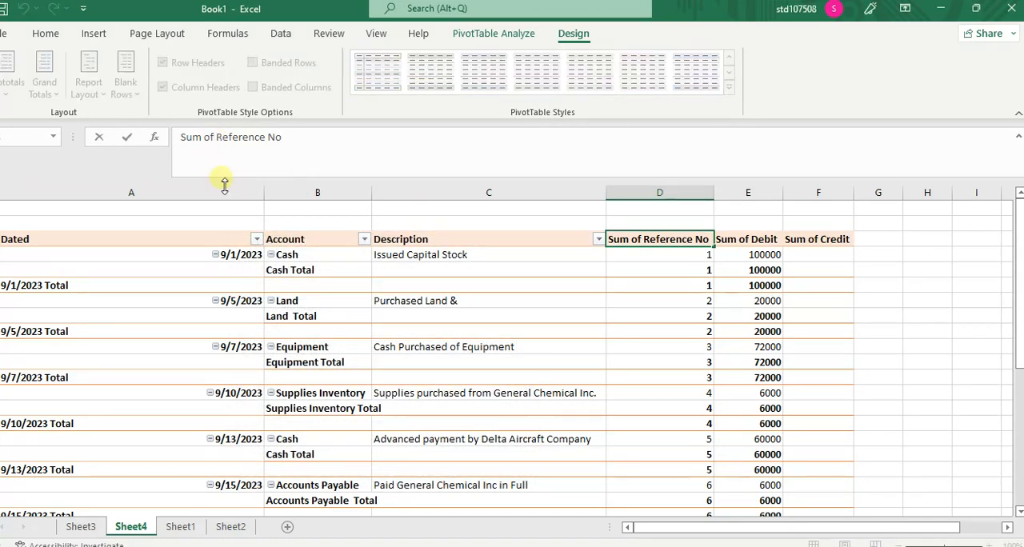
key(BackSpace)
key(BackSpace)
key(BackSpace)
key(BackSpace)
key(BackSpace)
key(BackSpace)
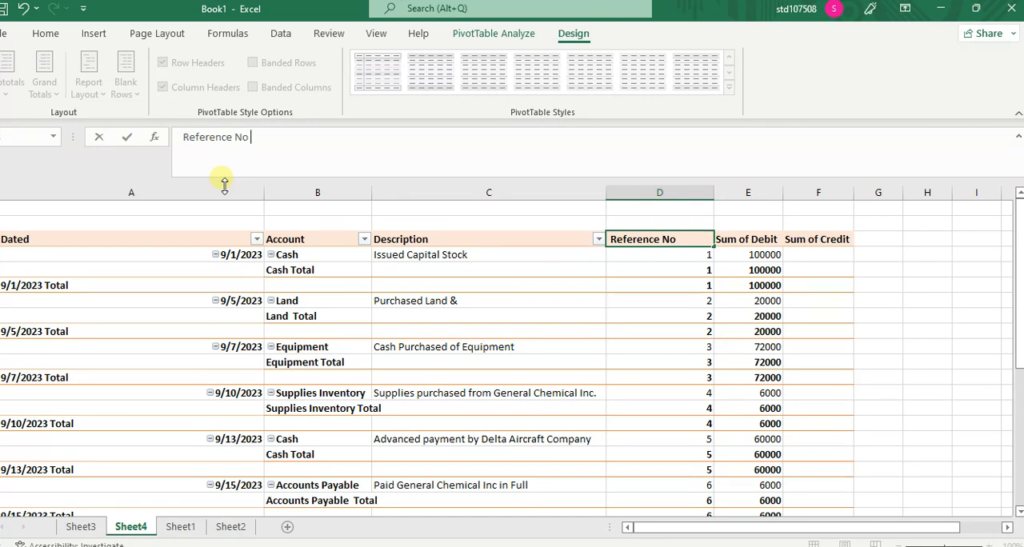
key(Down)
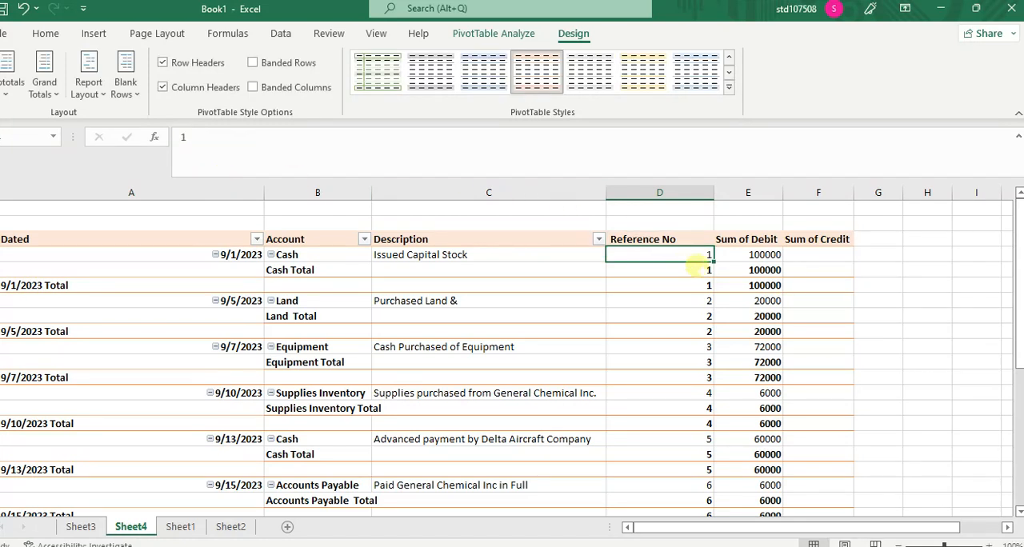
Step: Rename the Sum of Debit column heading to Debit followed by a space, so it differs from the source field name
click(729, 240)
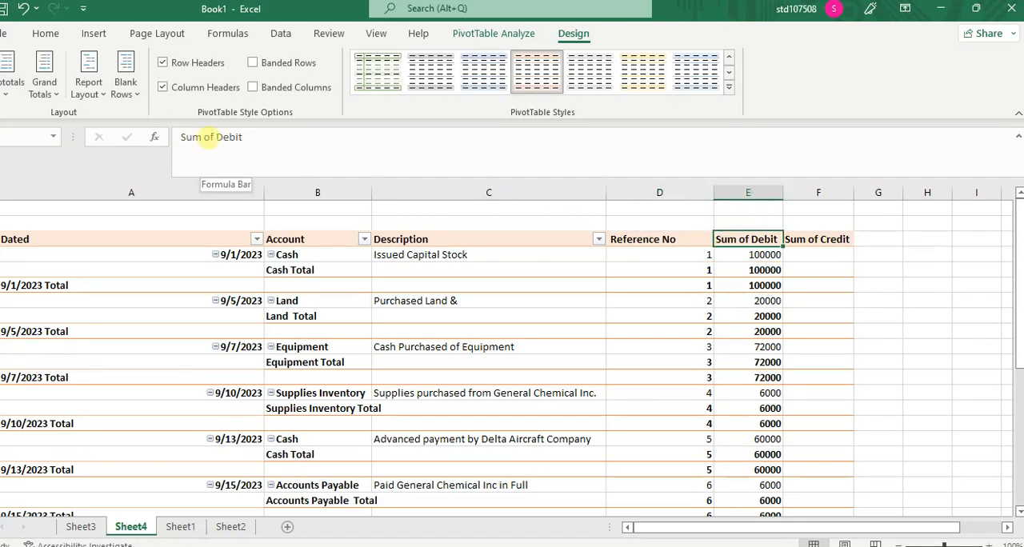
click(214, 137)
key(BackSpace)
key(BackSpace)
key(BackSpace)
key(BackSpace)
key(BackSpace)
key(BackSpace)
key(BackSpace)
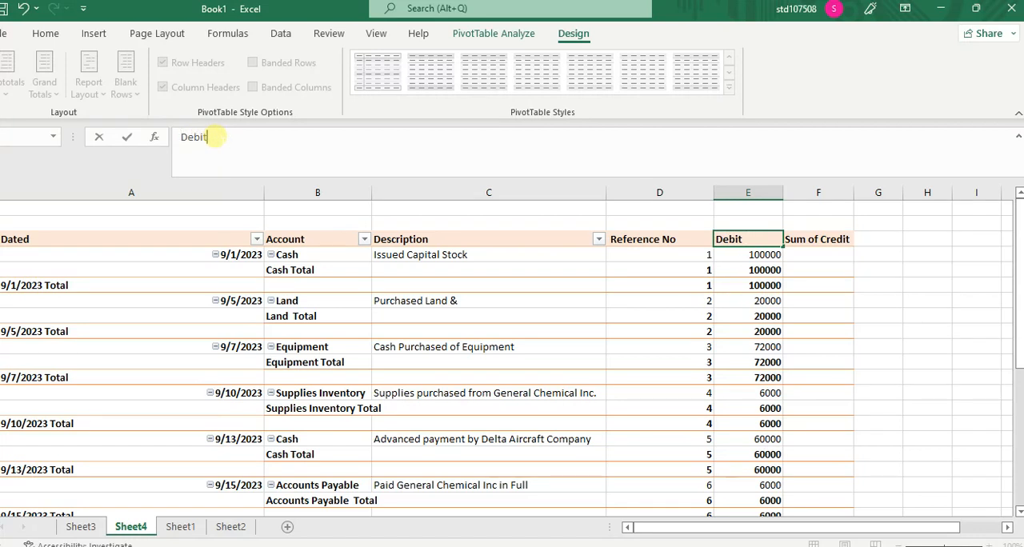
key(Return)
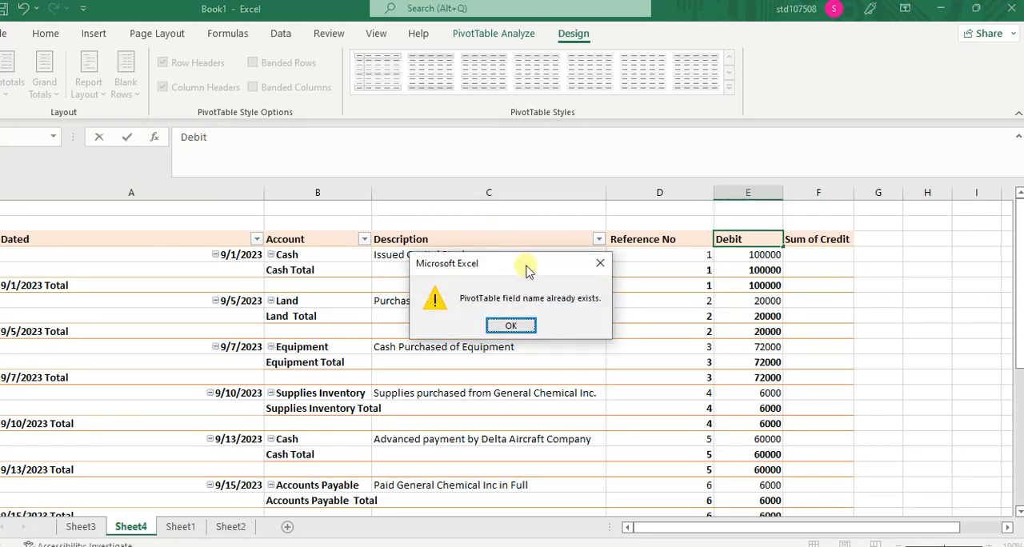
click(516, 325)
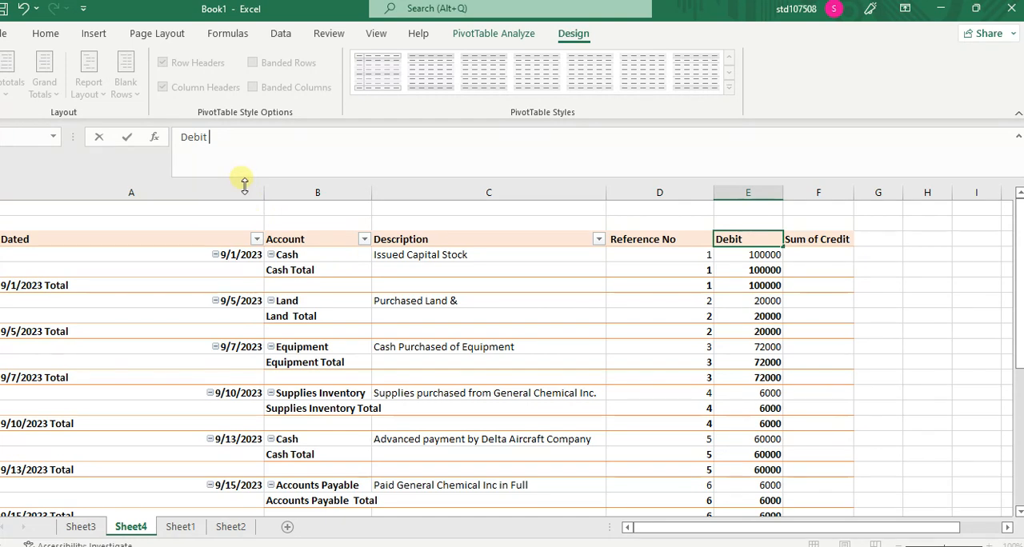
key(Return)
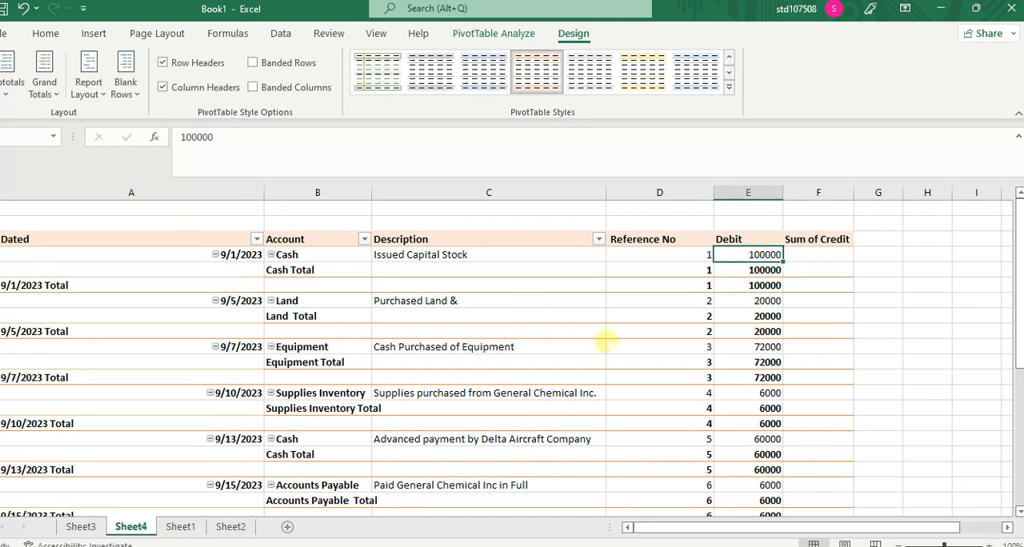
Step: Rename the Sum of Credit column heading in the PivotTable to Credit followed by a space
click(806, 242)
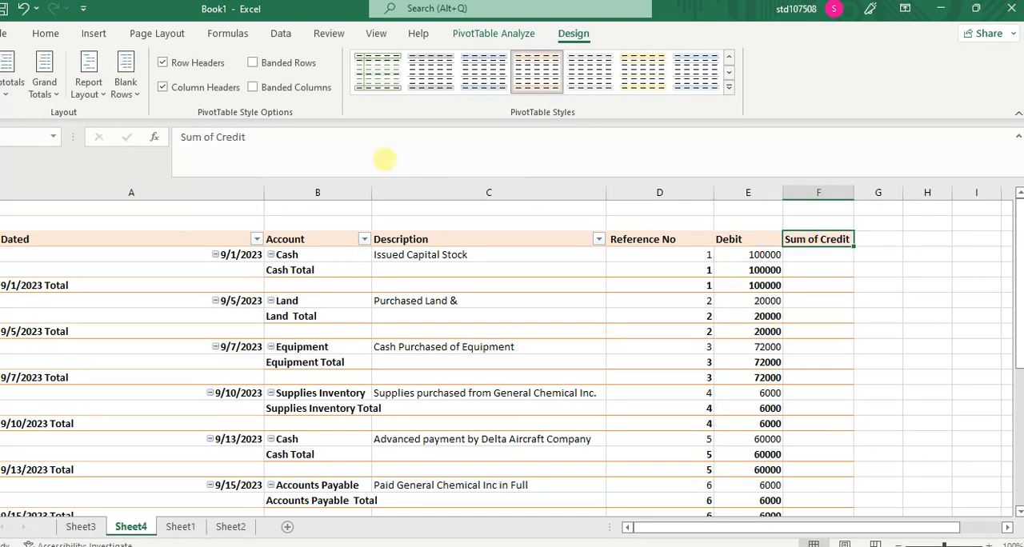
click(212, 137)
key(BackSpace)
key(BackSpace)
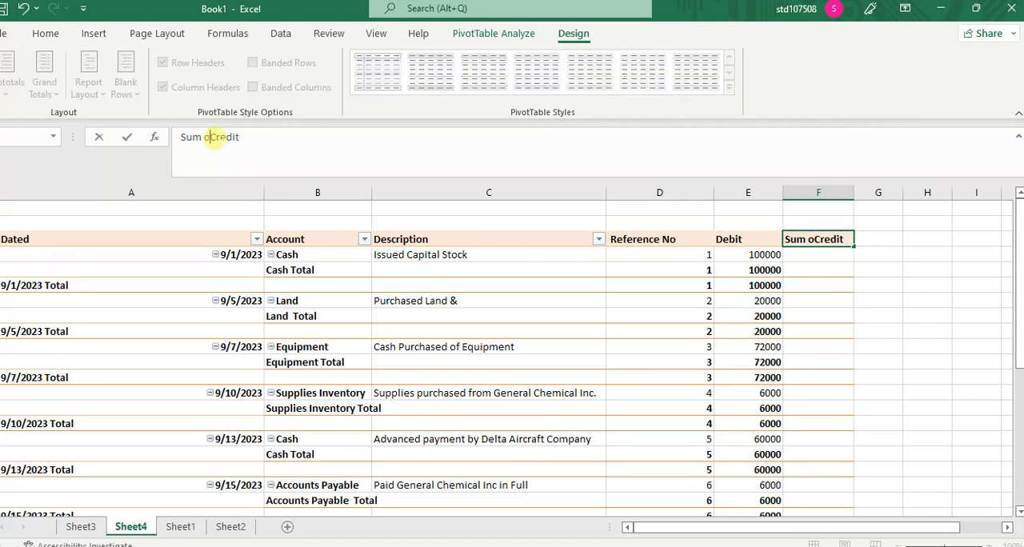
key(BackSpace)
key(BackSpace)
key(BackSpace)
key(BackSpace)
key(BackSpace)
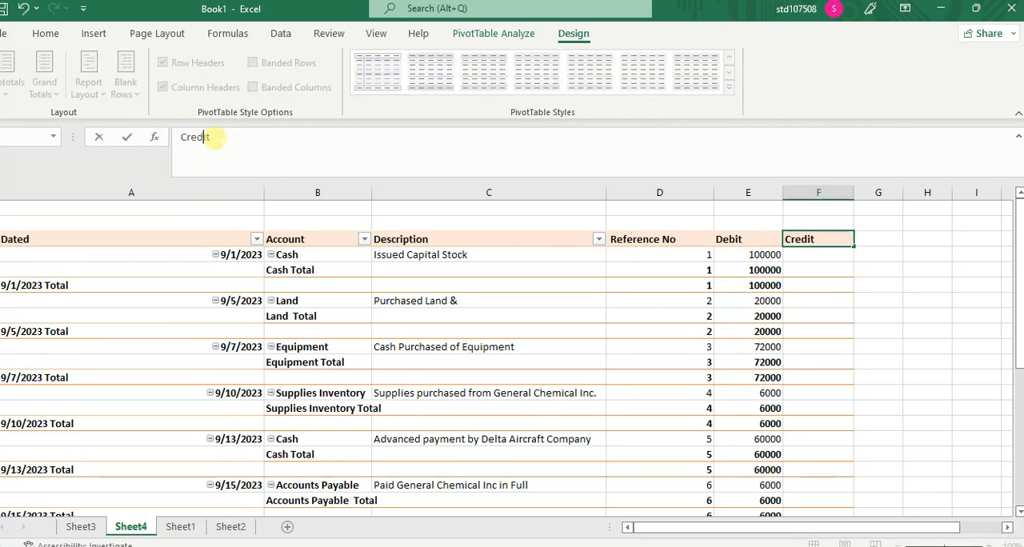
key(Return)
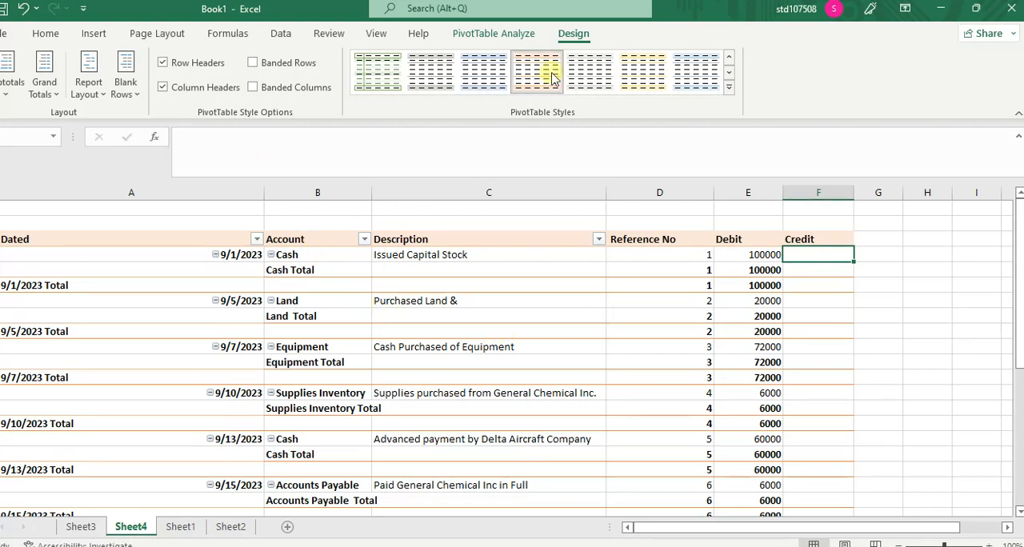
Step: Insert a slicer for the Account field and place it beside the PivotTable, starting at column H
click(504, 35)
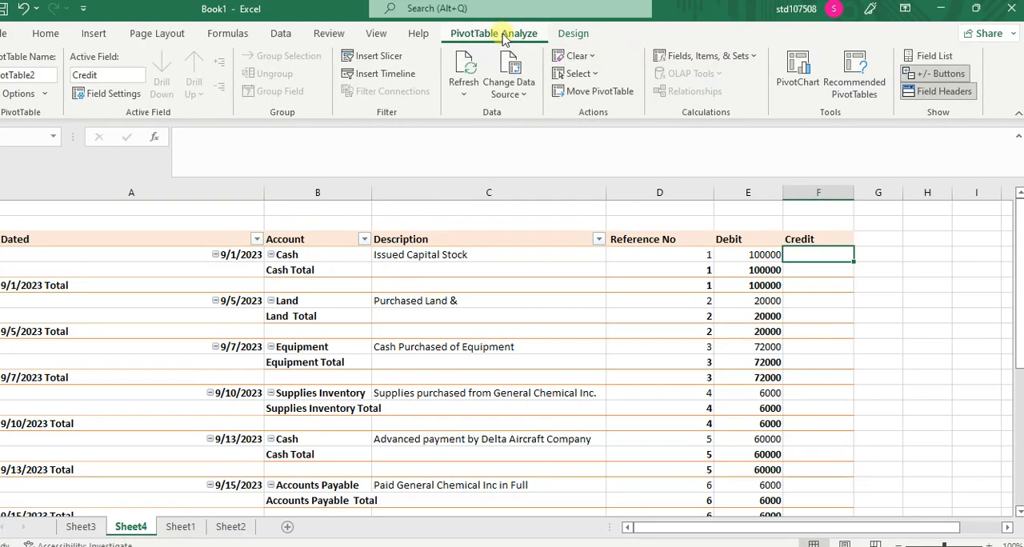
click(398, 63)
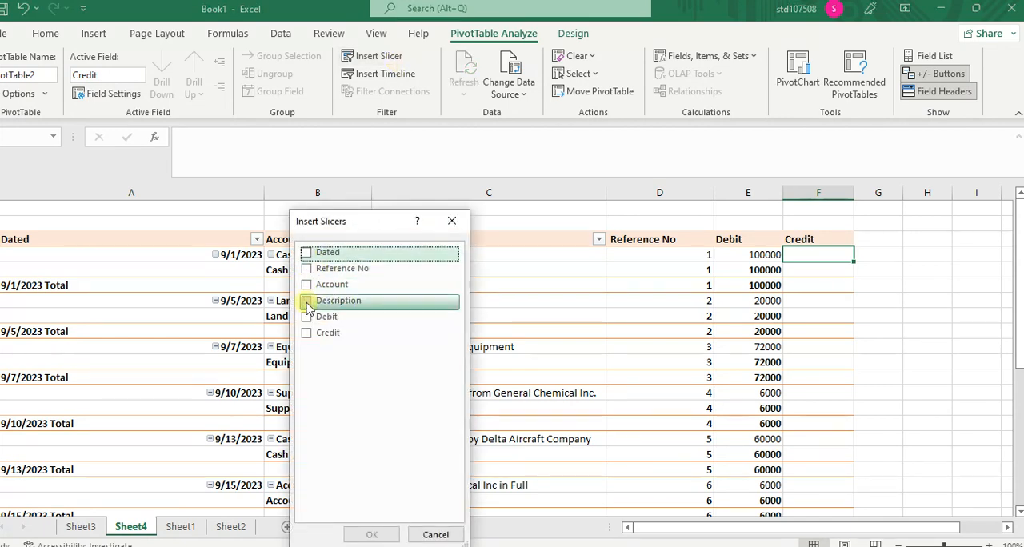
click(307, 288)
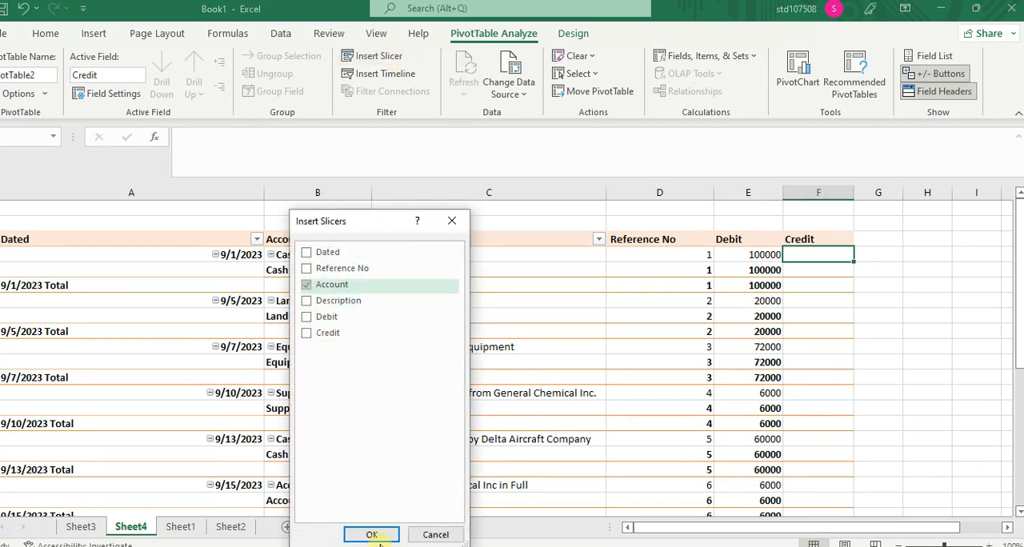
click(372, 535)
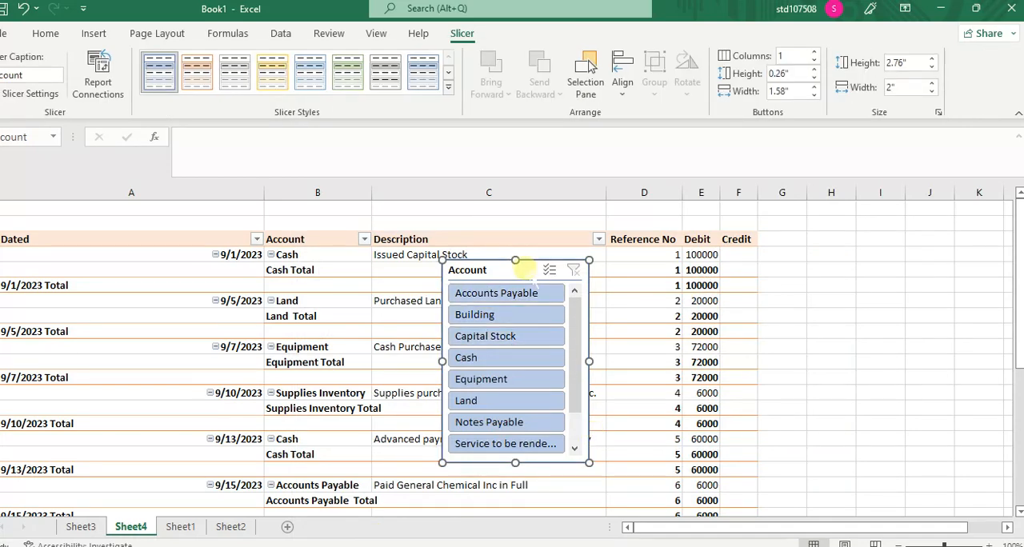
drag(520, 266, 691, 258)
drag(815, 236, 893, 240)
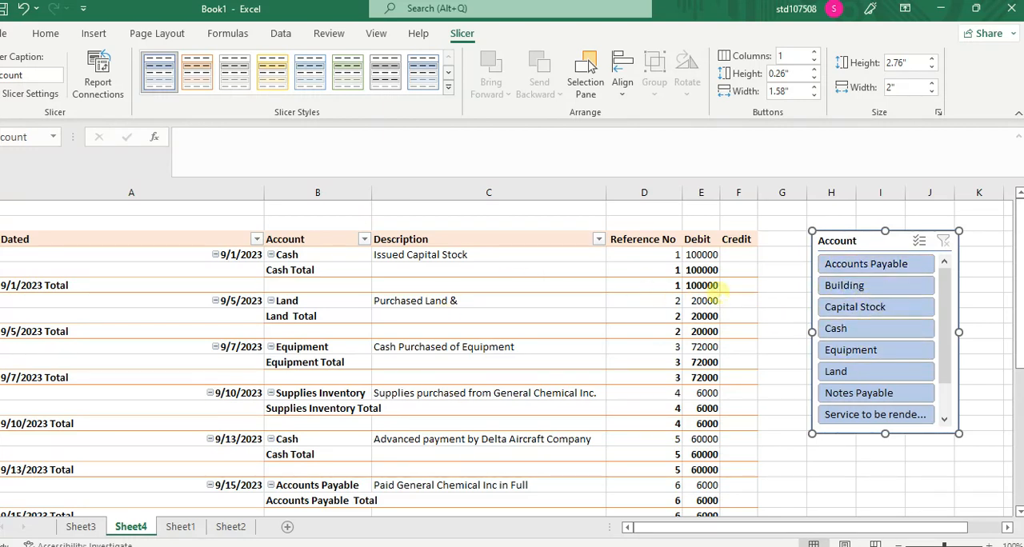
Step: Filter the PivotTable through the Account slicer by Building, Capital Stock and finally Cash, and move the slicer farther from the table to column I
click(830, 292)
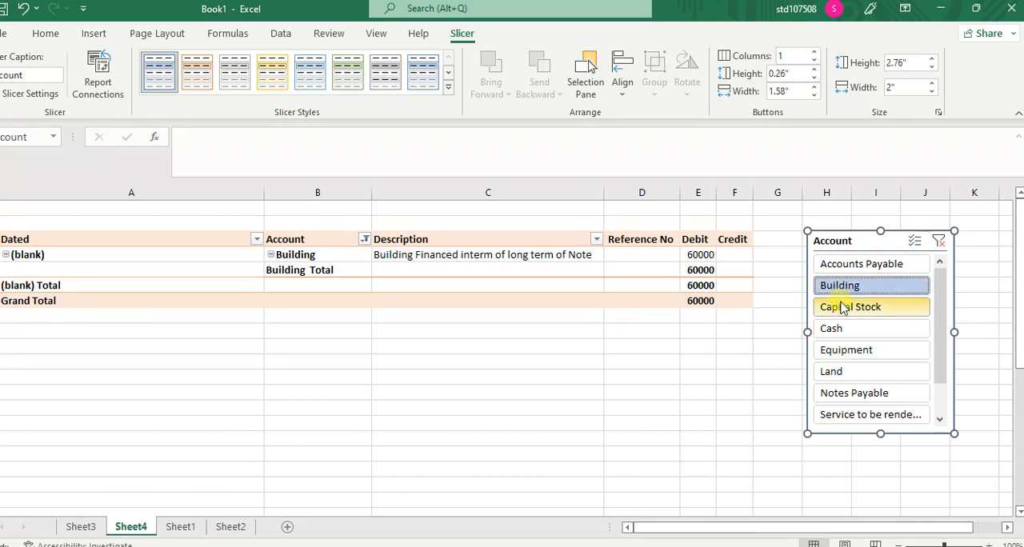
click(842, 308)
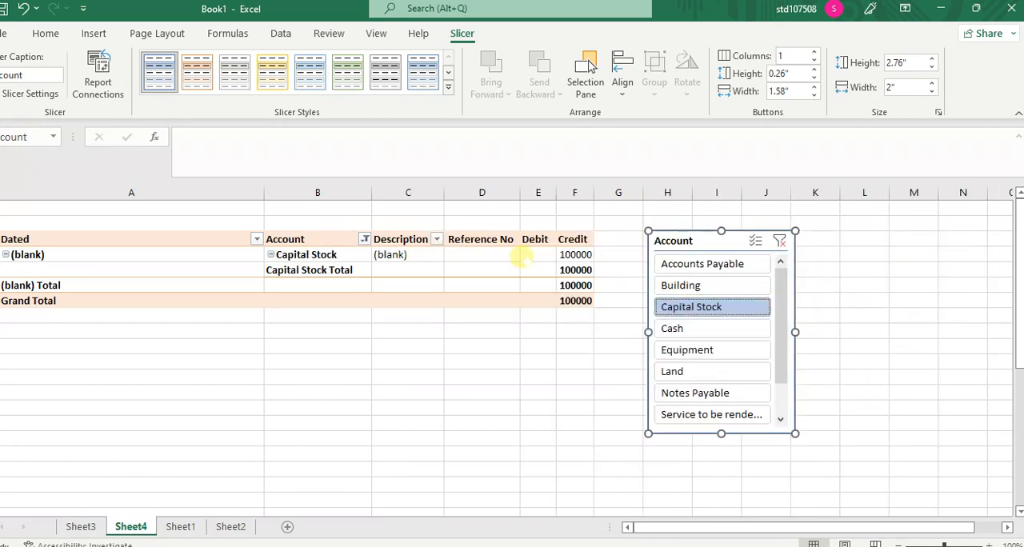
click(714, 337)
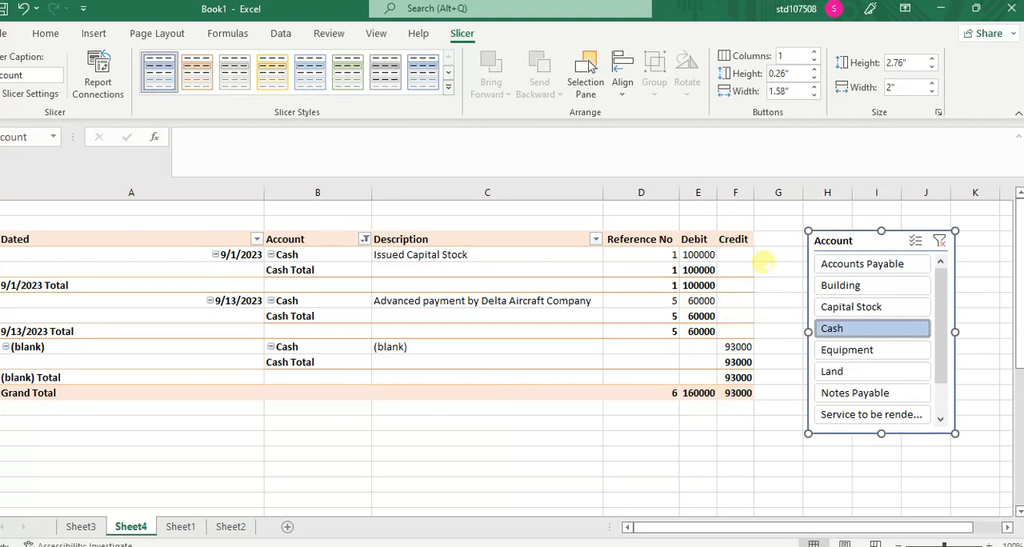
drag(858, 236, 900, 236)
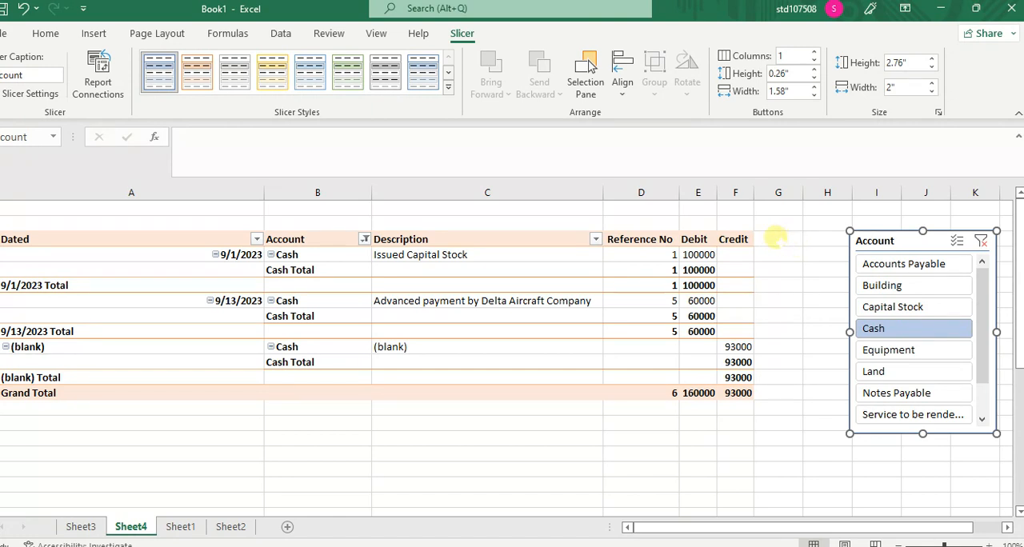
click(779, 238)
click(605, 453)
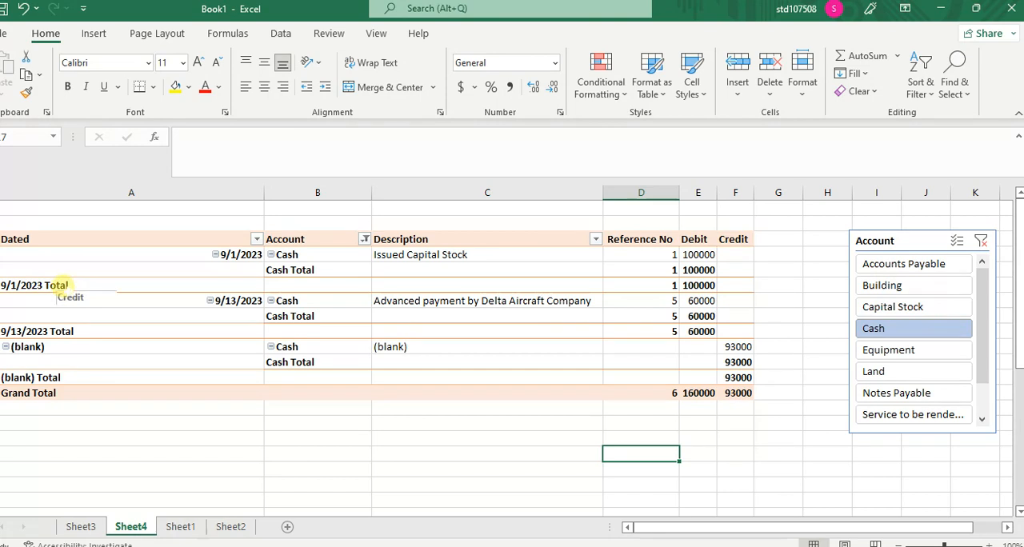
Step: Set the subtotals of the Dated field to None in its field settings
click(64, 285)
right_click(74, 283)
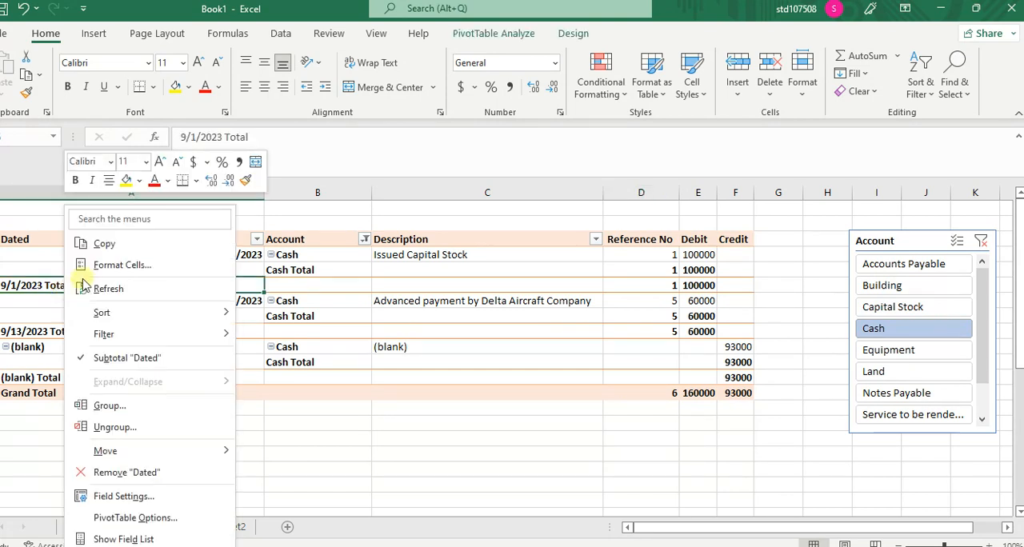
click(142, 497)
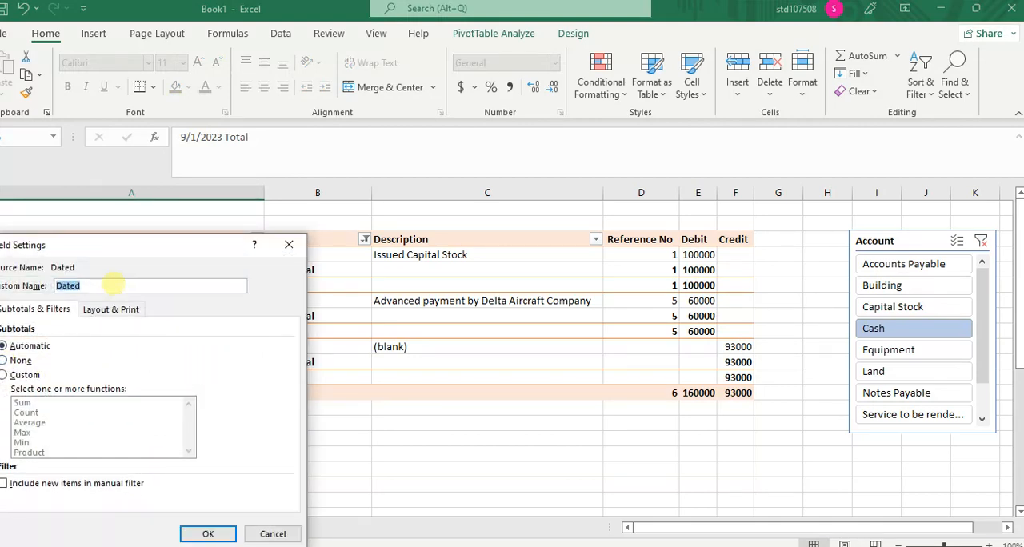
click(5, 361)
click(222, 534)
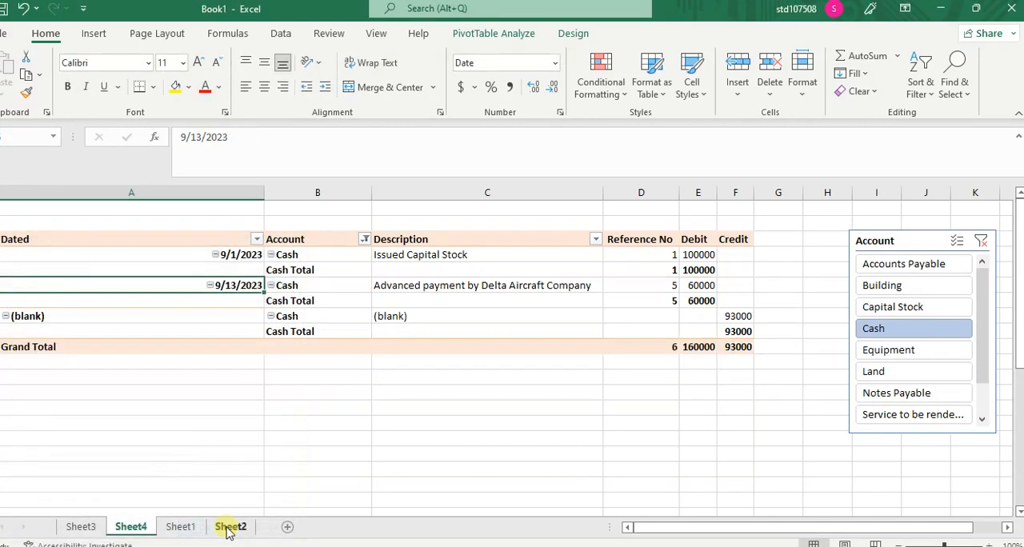
click(325, 426)
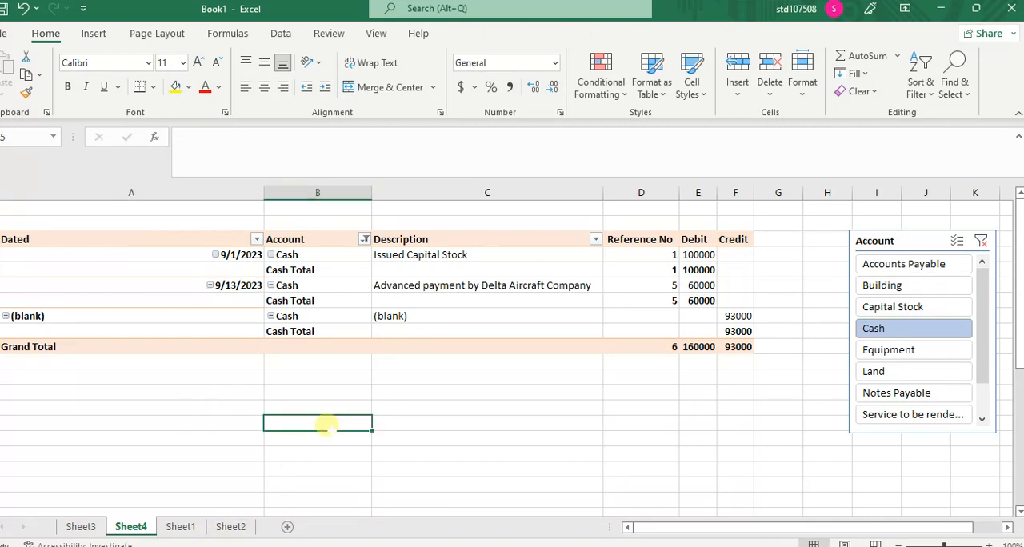
click(470, 392)
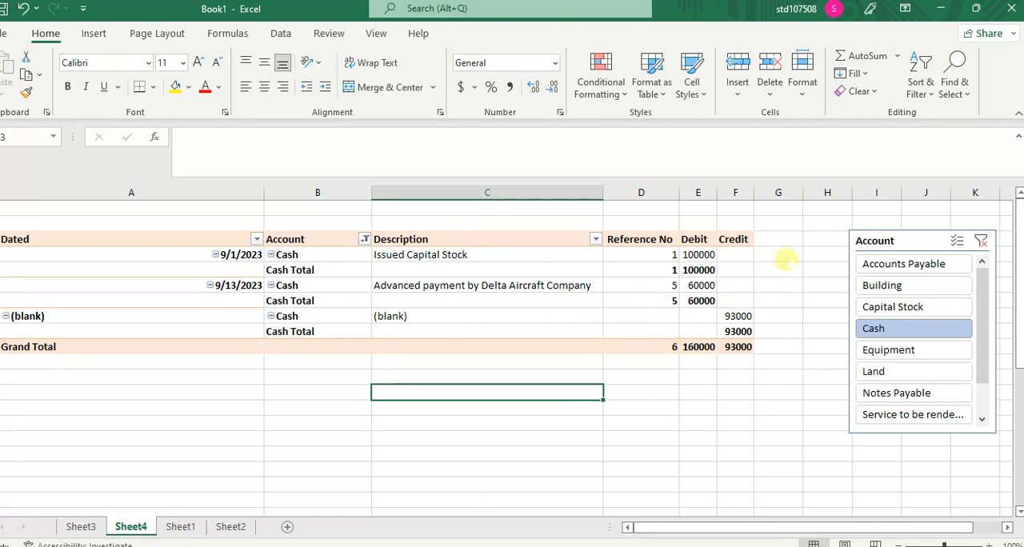
Step: View the Land, Notes Payable, Accounts Payable and Service to be rendered ledgers through the Account slicer, and filter back to Cash
click(886, 371)
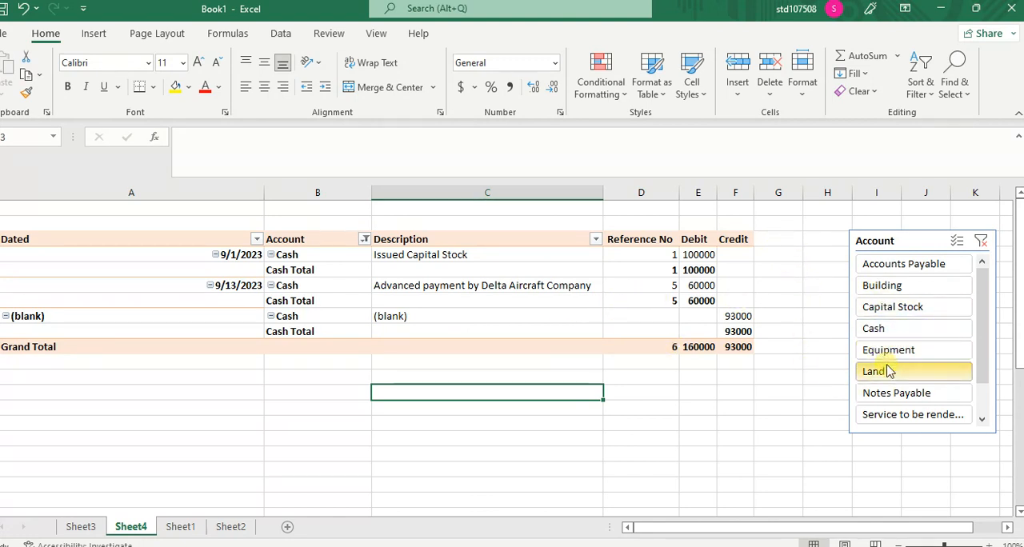
click(779, 396)
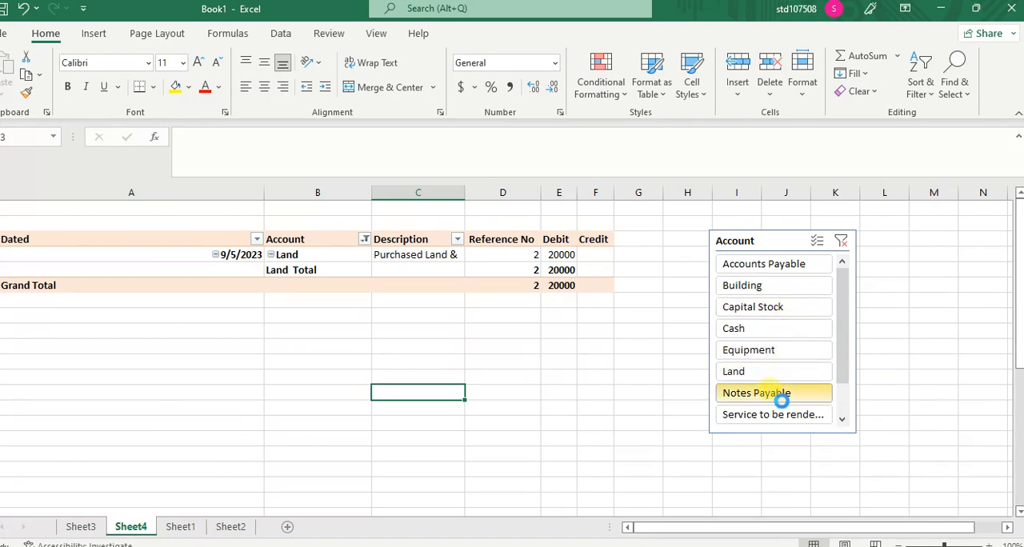
click(719, 267)
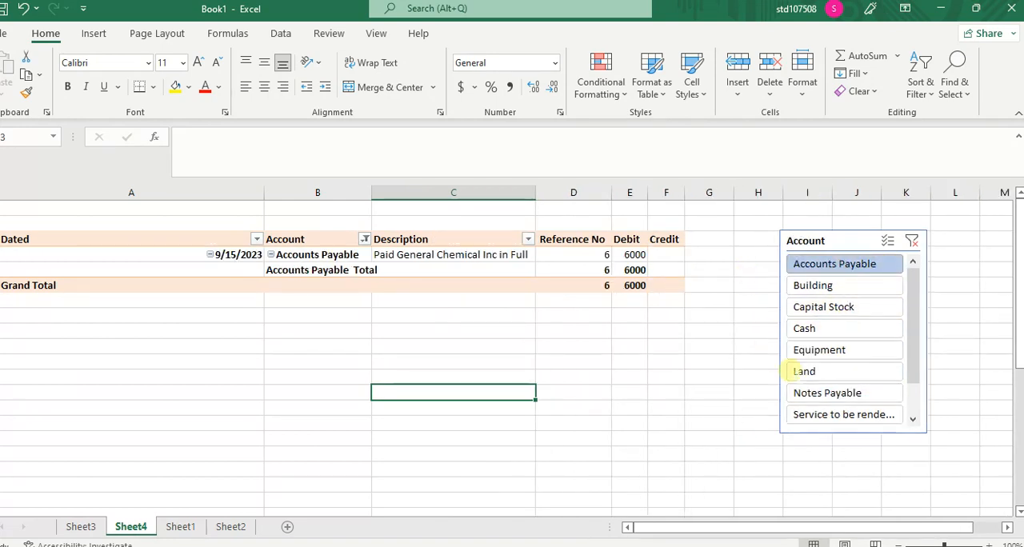
click(822, 415)
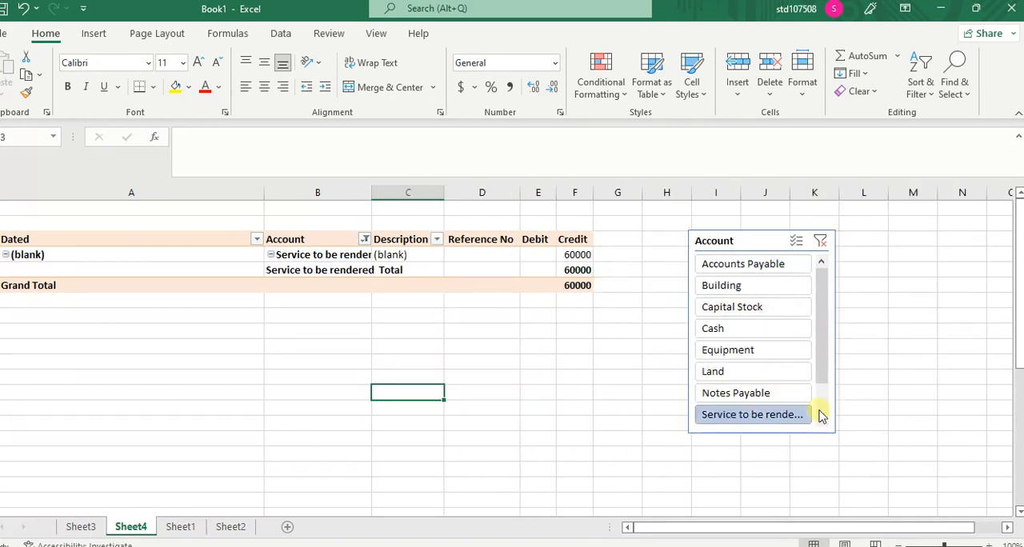
click(762, 333)
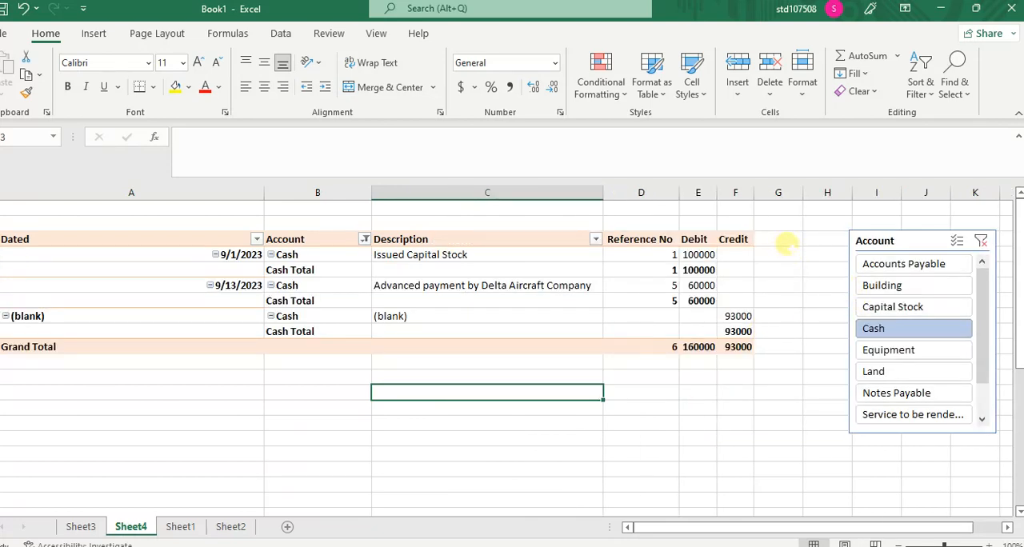
click(759, 241)
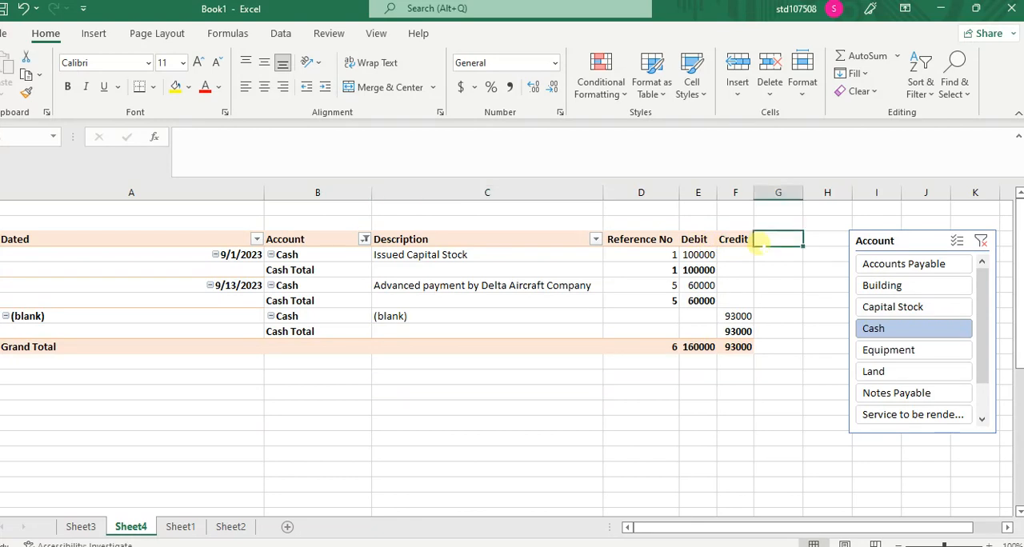
click(735, 240)
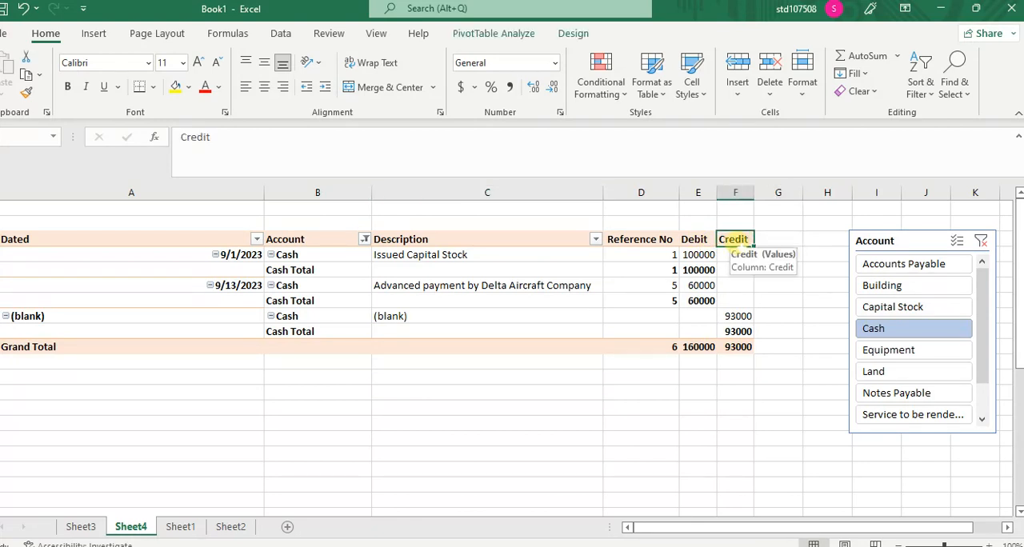
click(769, 240)
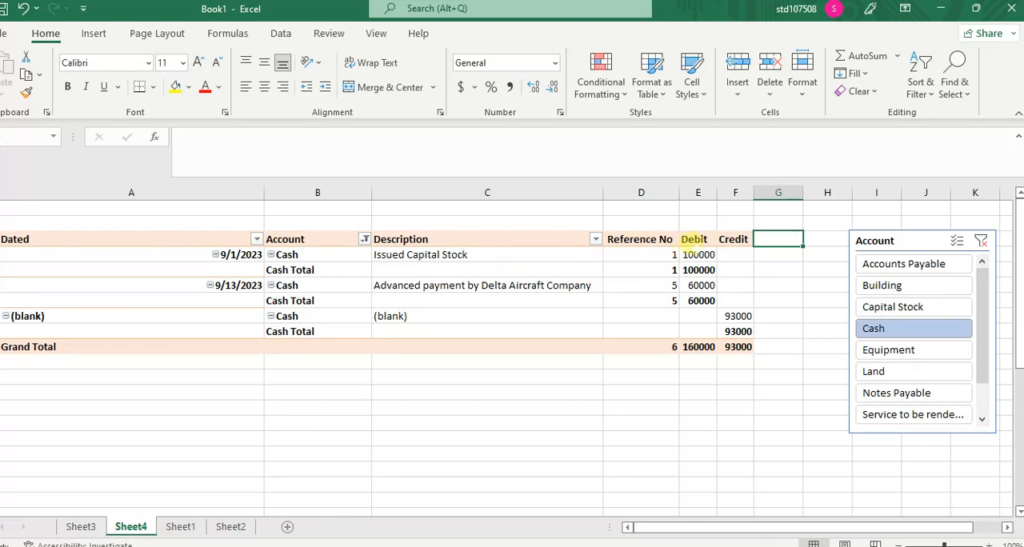
click(690, 241)
right_click(693, 242)
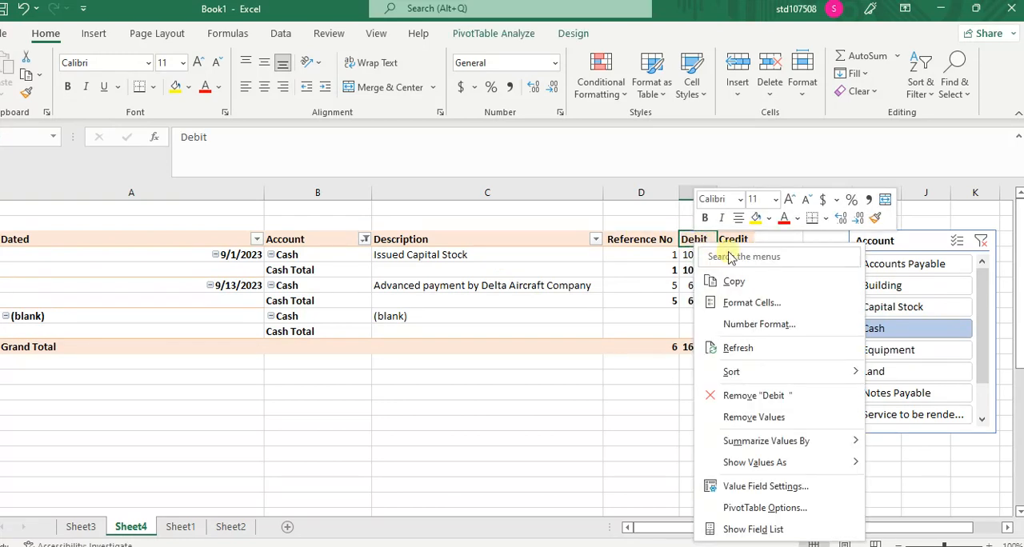
click(764, 508)
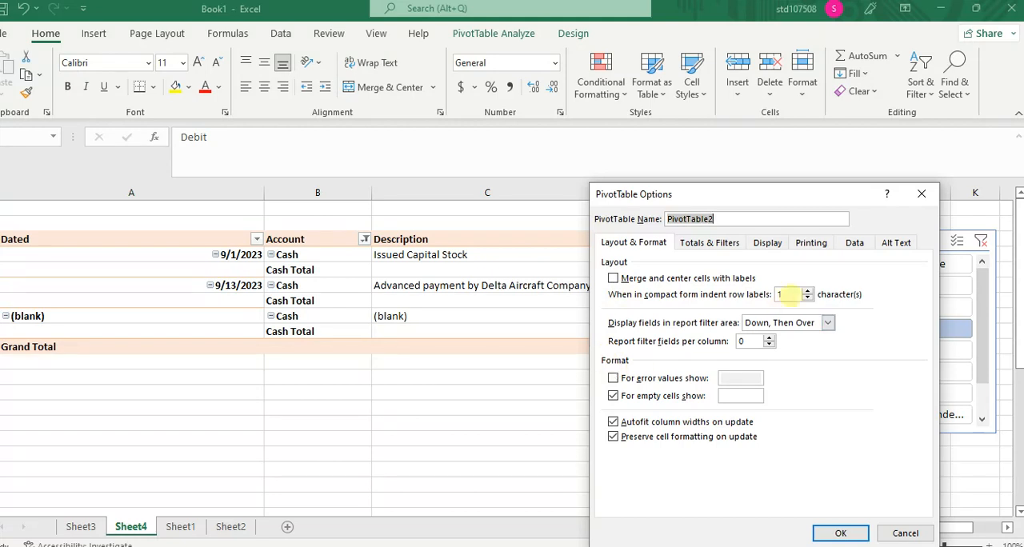
click(920, 198)
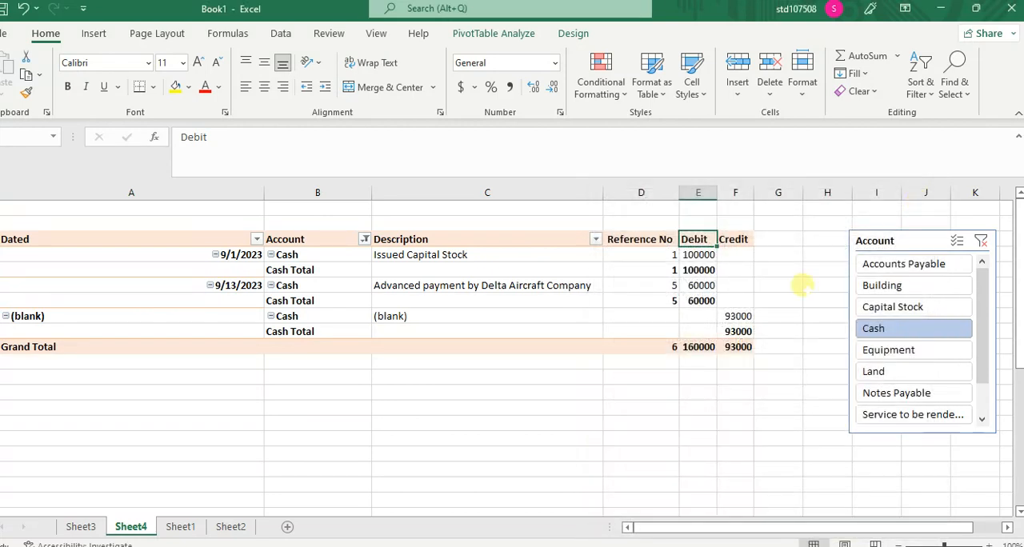
click(781, 240)
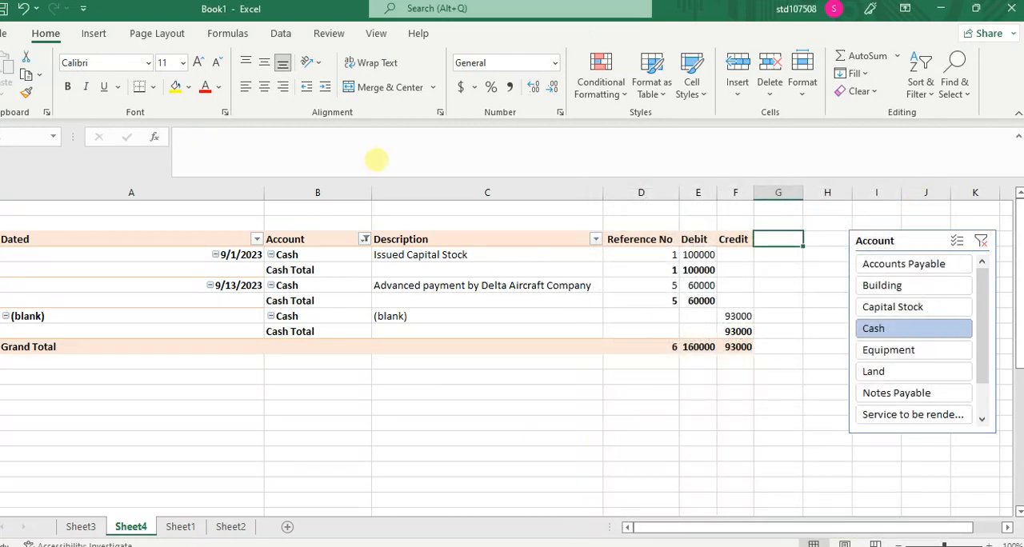
click(697, 269)
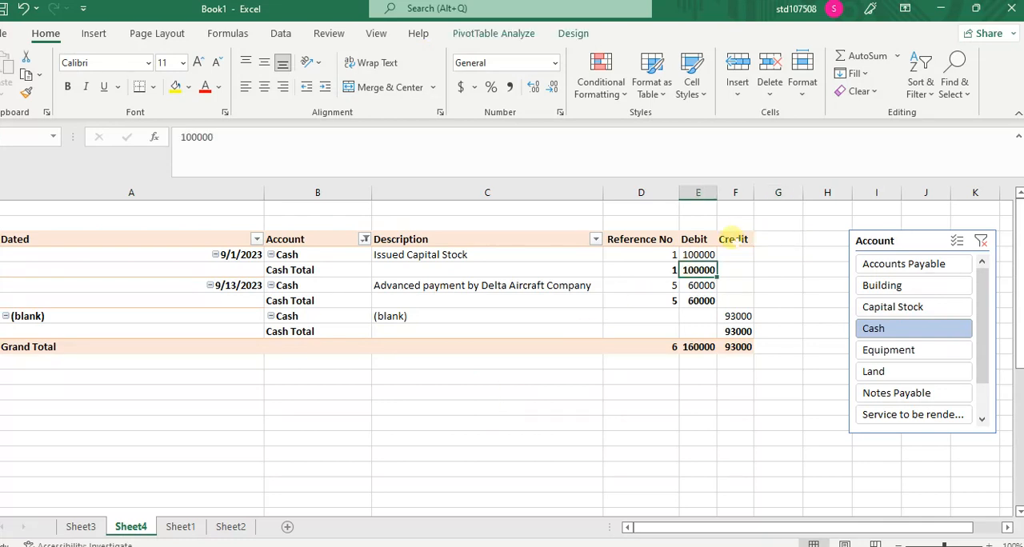
Step: Try repeating all item labels in the PivotTable report layout, and switch back to not repeating them
click(733, 240)
click(573, 33)
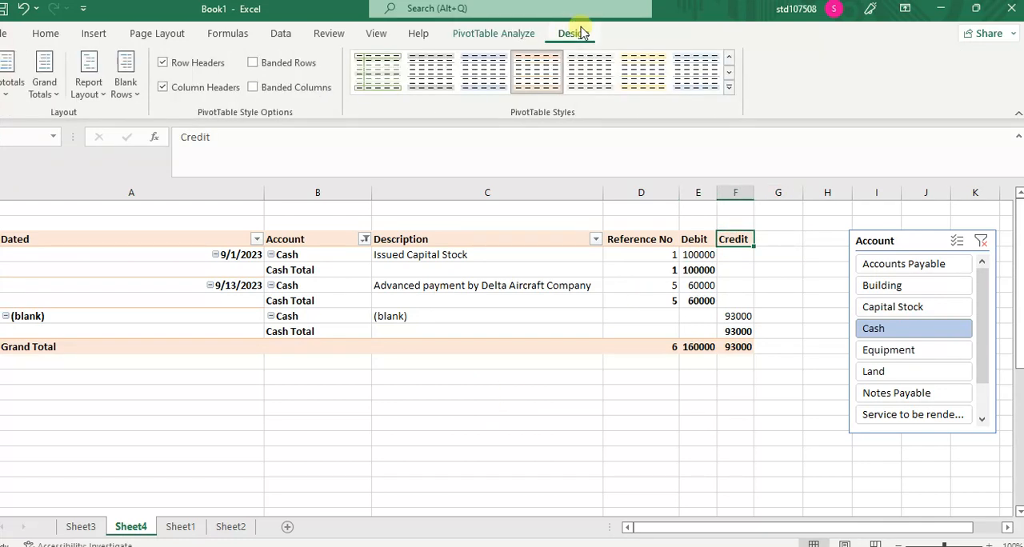
click(99, 88)
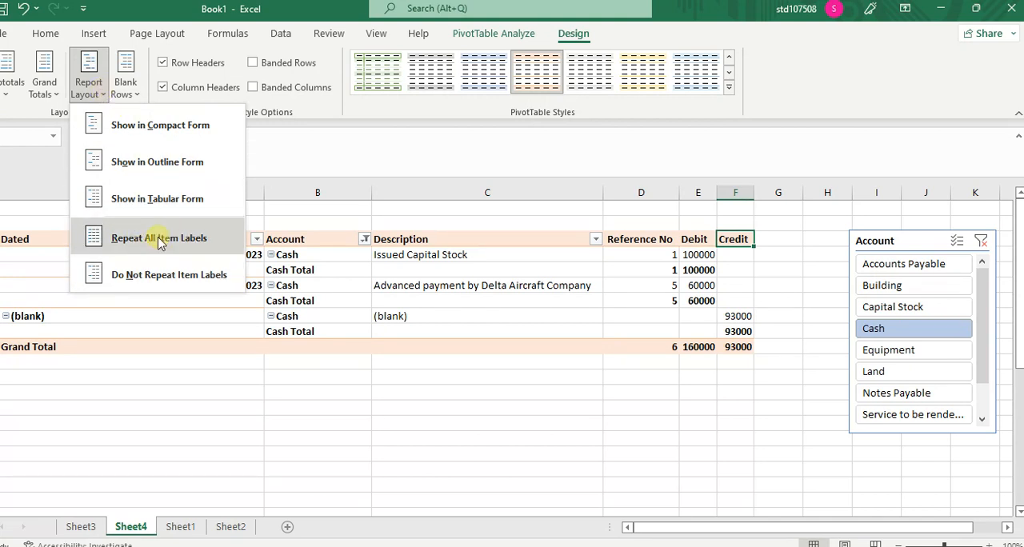
click(159, 238)
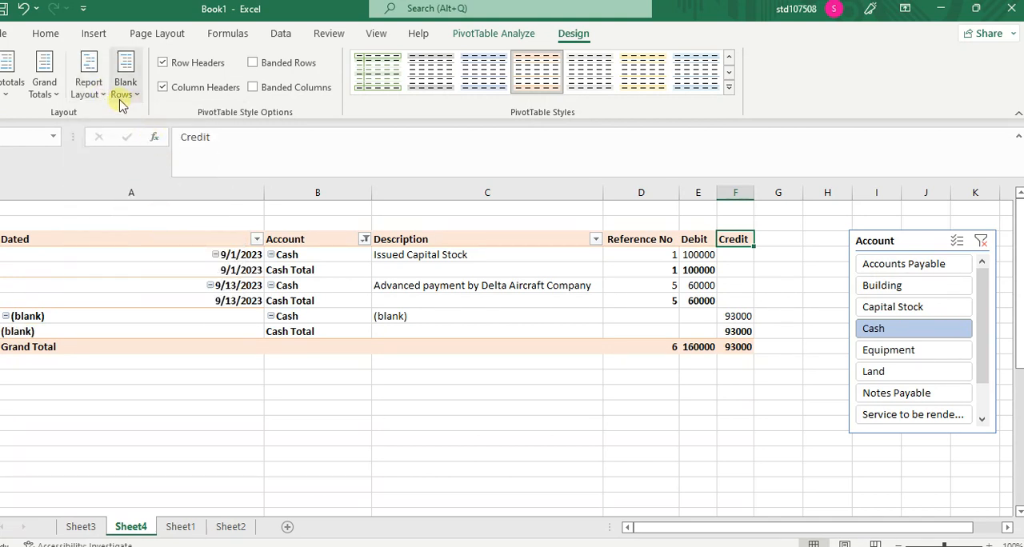
click(99, 90)
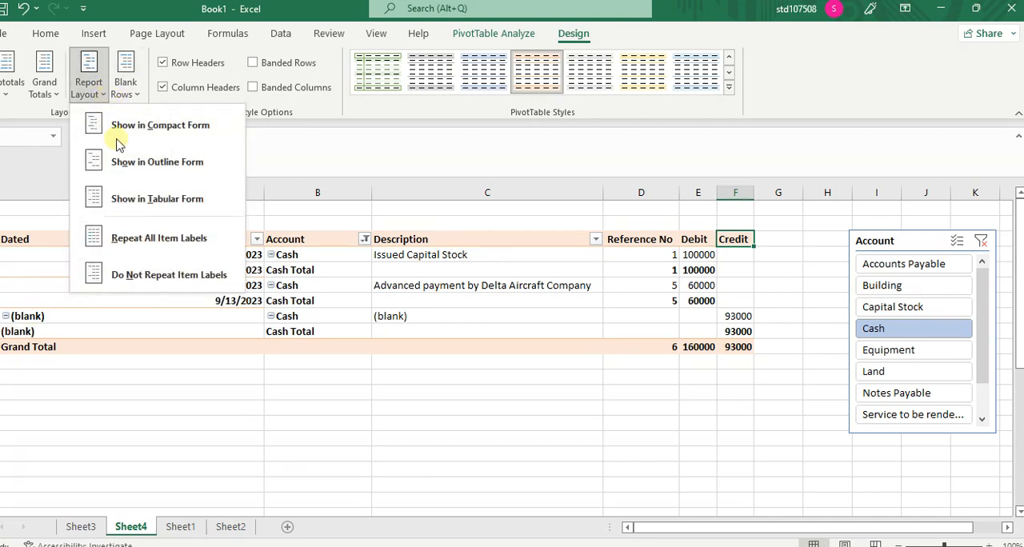
click(154, 273)
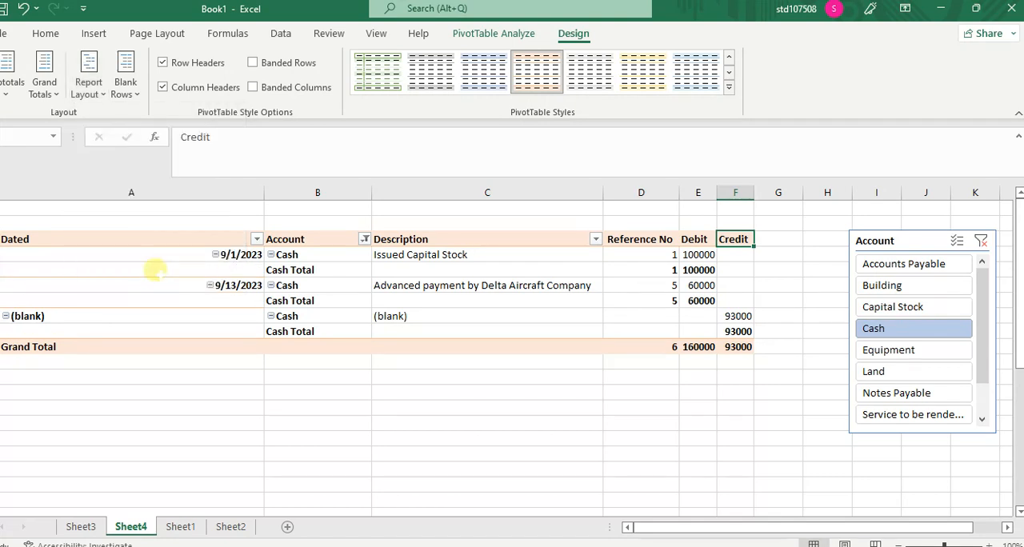
Step: Set the PivotTable's grand totals to on for rows only
click(54, 93)
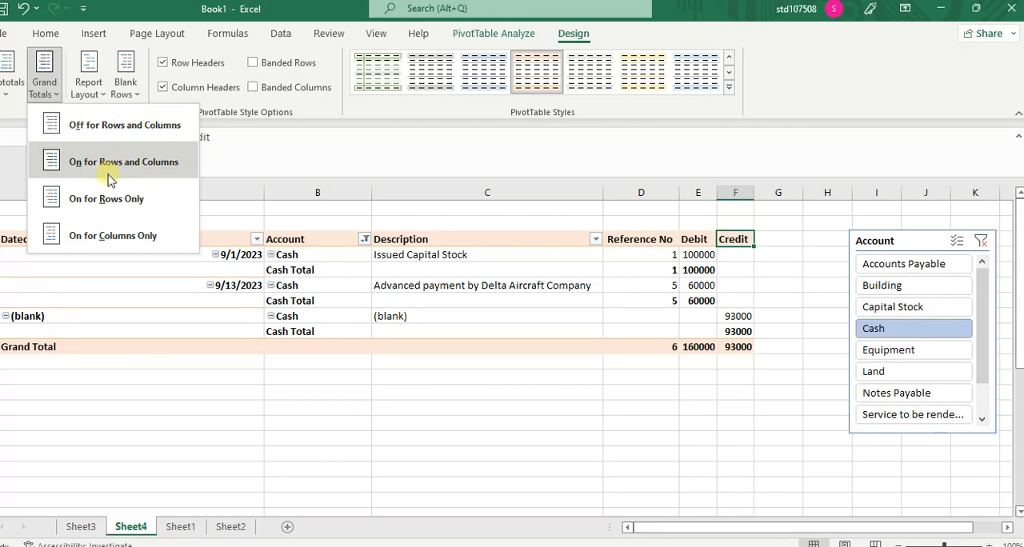
click(112, 199)
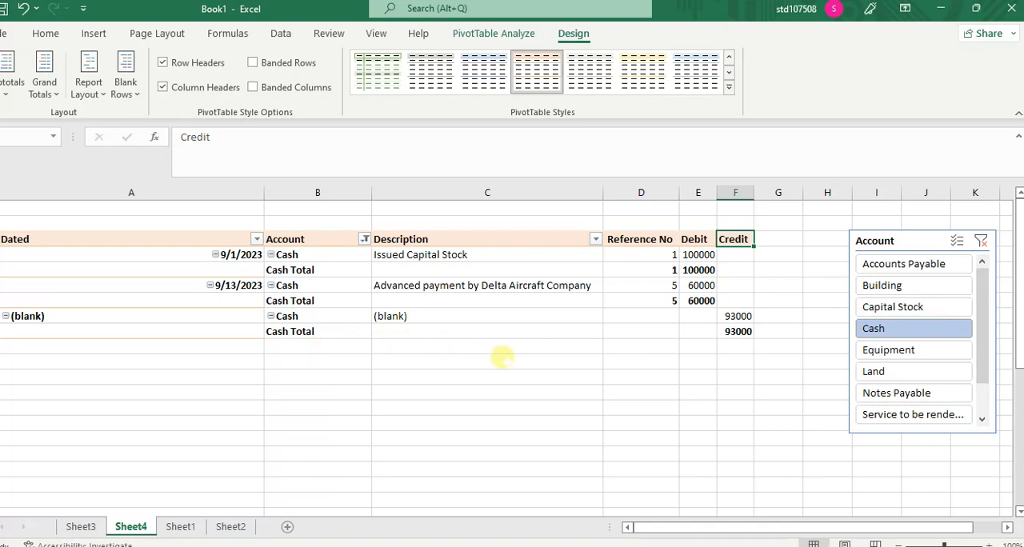
click(734, 392)
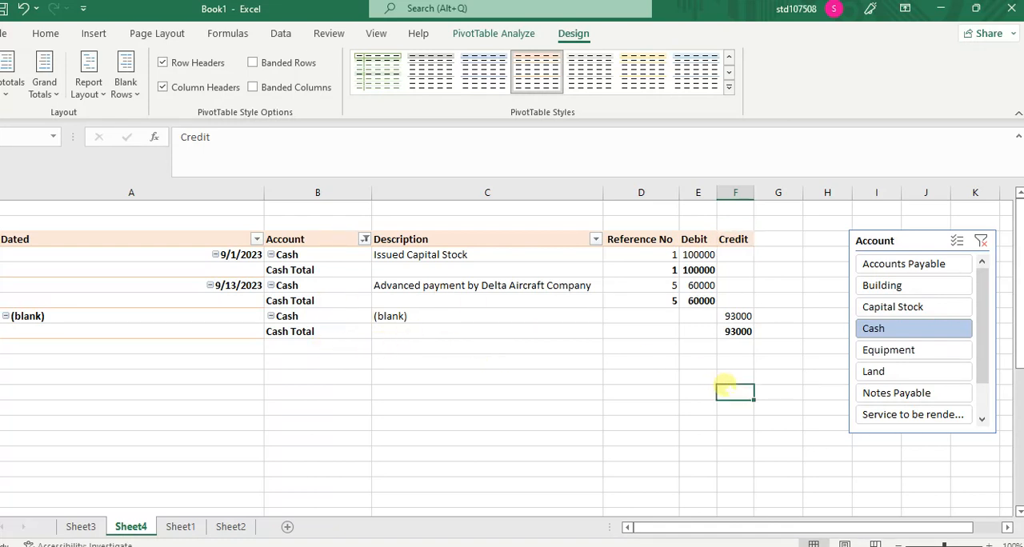
Step: View the Equipment and Building ledgers through the Account slicer, and filter back to Cash
click(903, 352)
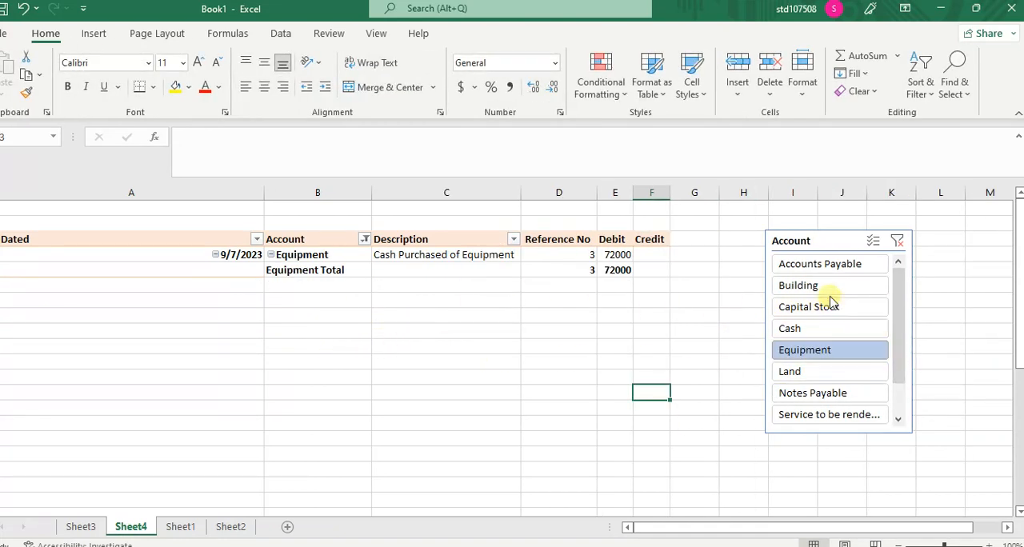
click(800, 285)
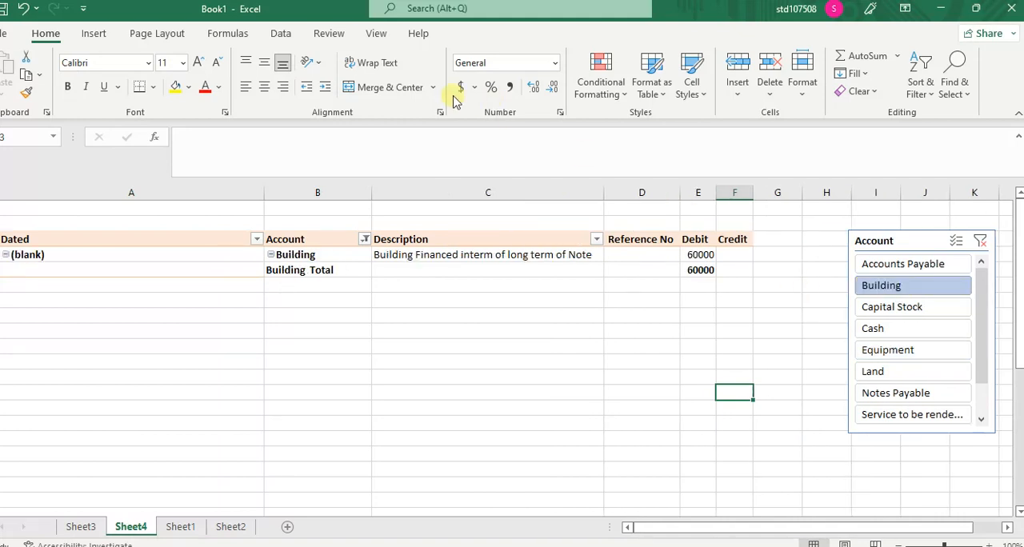
click(468, 255)
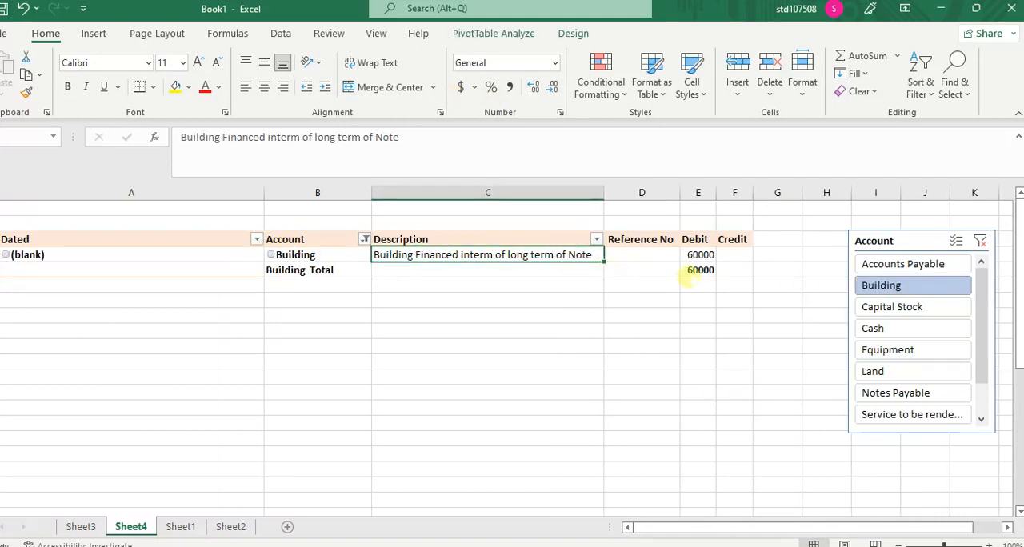
click(883, 328)
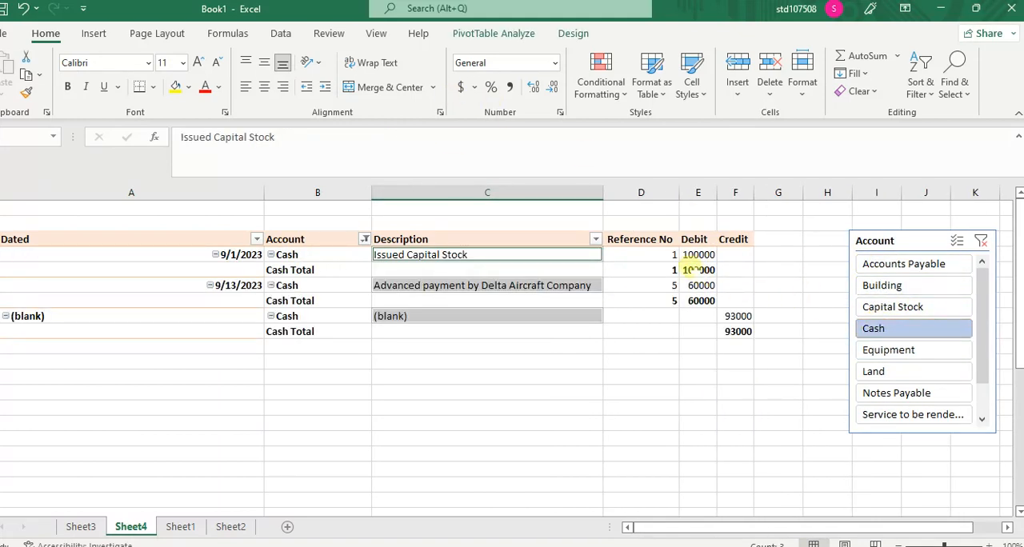
Step: Format the PivotTable's Debit values as Number with 2 decimal places and negative numbers in red parentheses
click(689, 254)
right_click(690, 254)
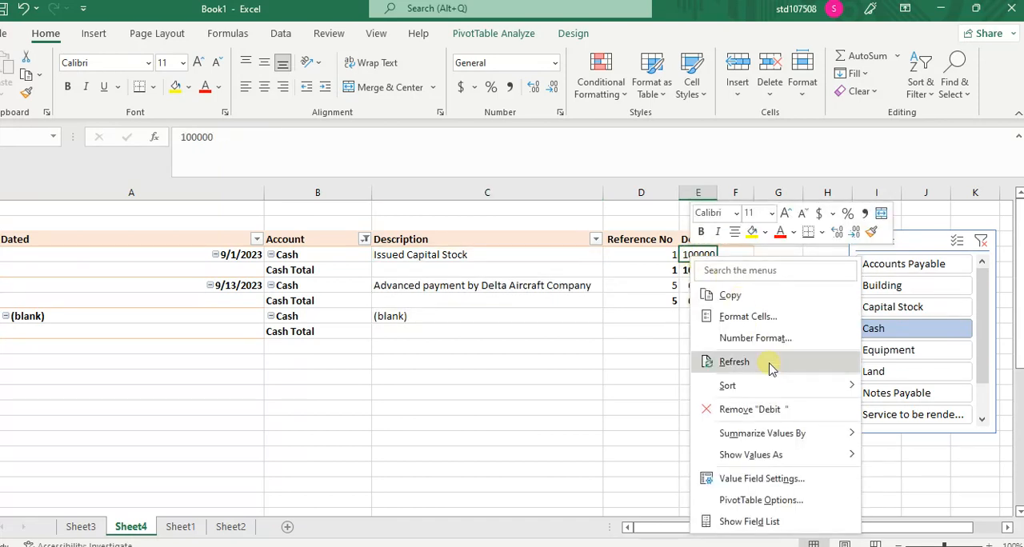
click(708, 338)
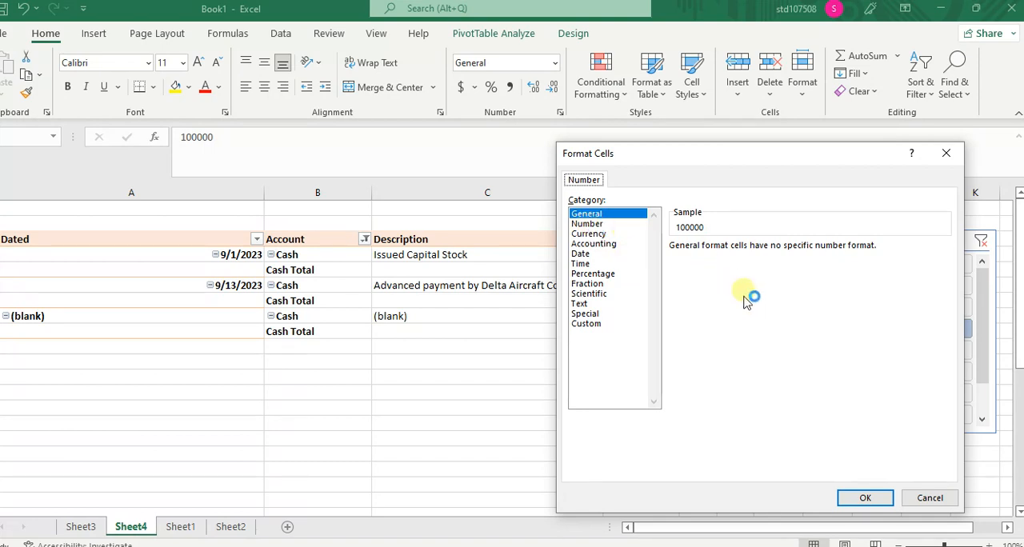
click(595, 225)
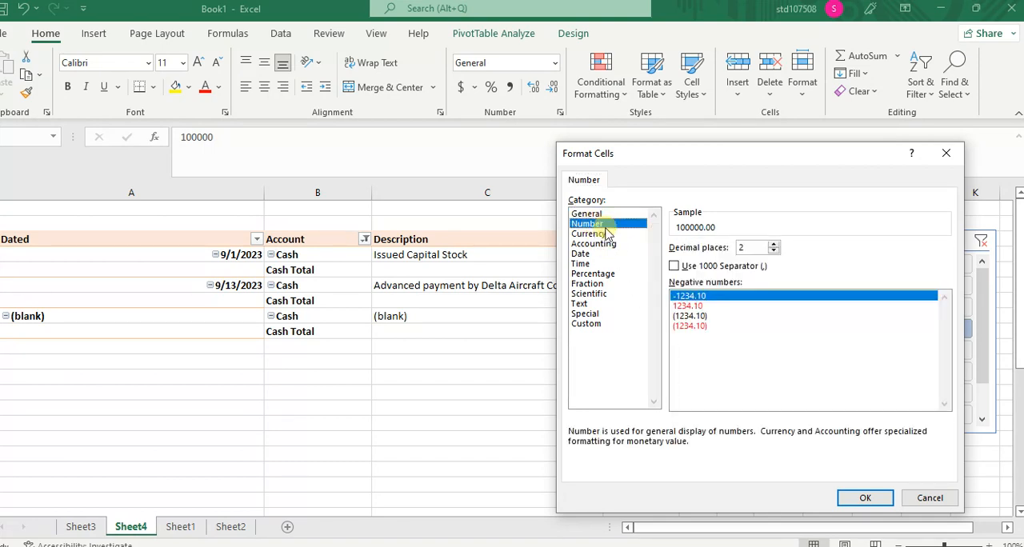
click(696, 327)
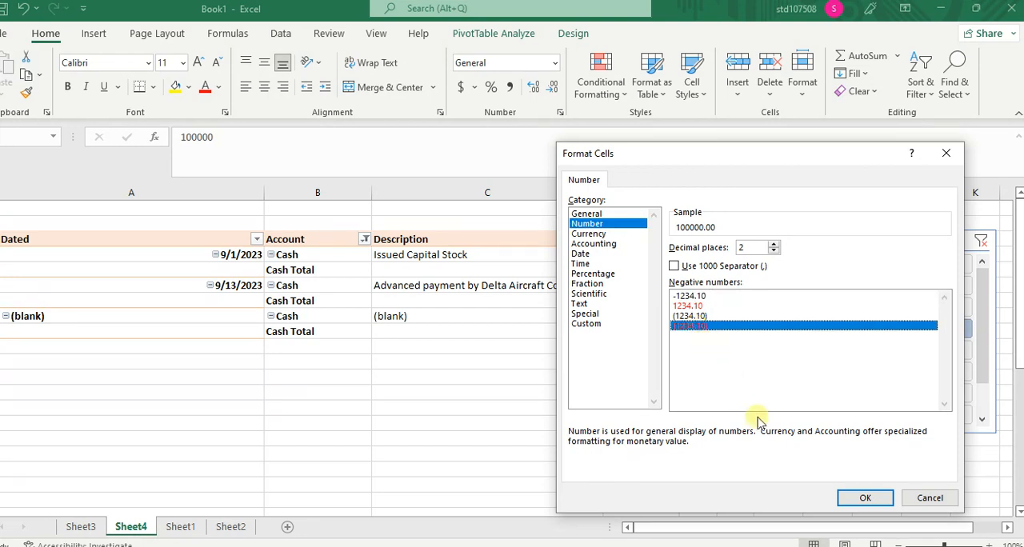
click(863, 499)
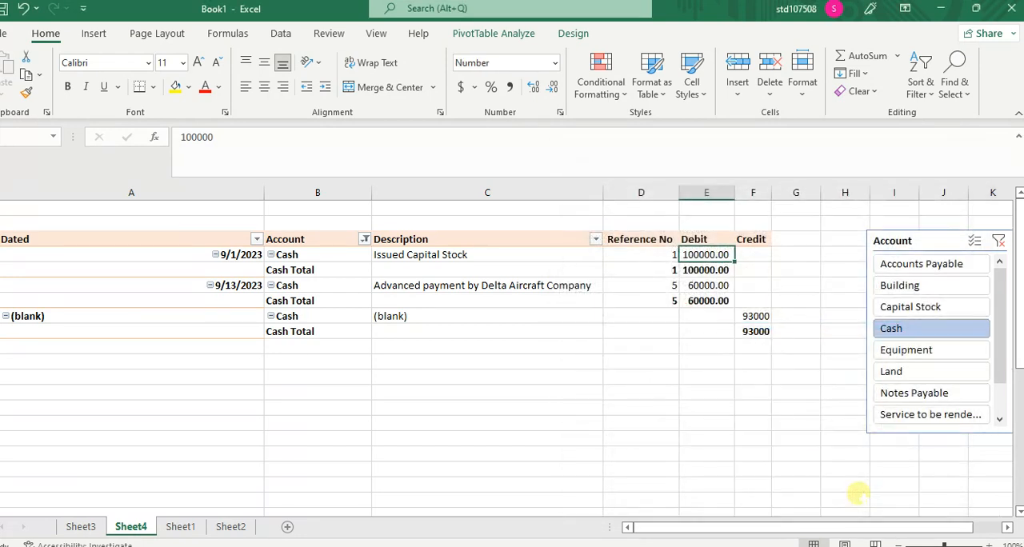
click(739, 376)
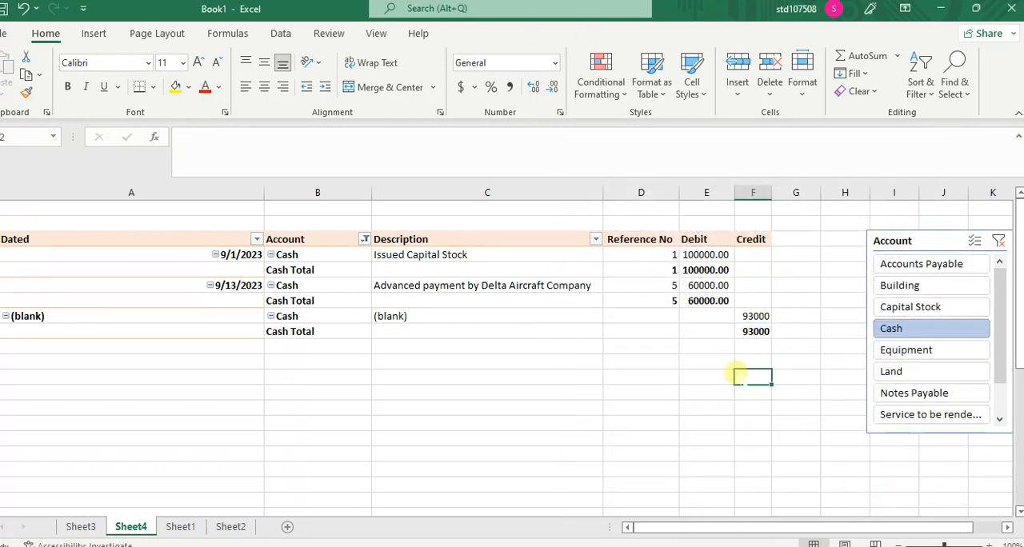
Step: Check the Debit number format in the Equipment ledger through the Account slicer, and filter back to Cash
click(912, 350)
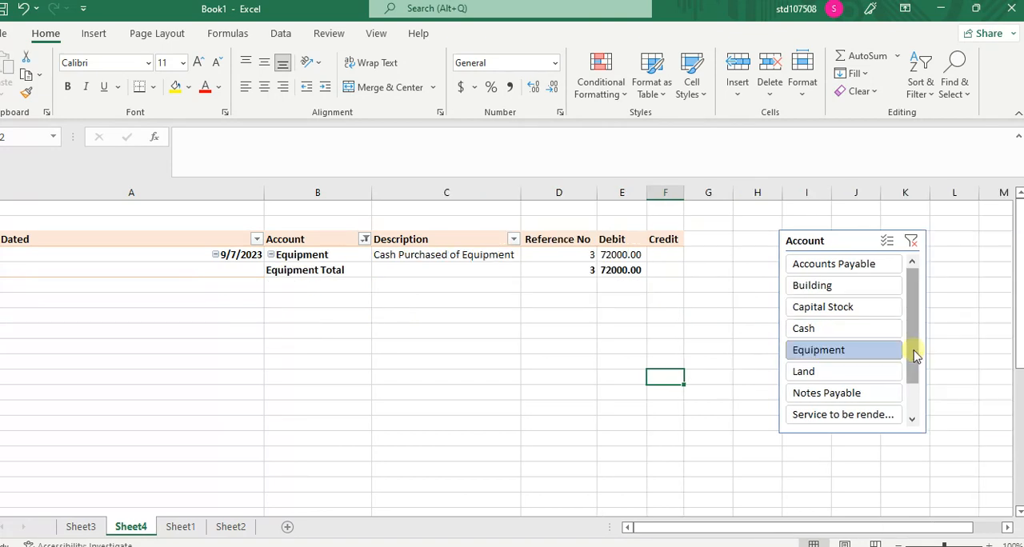
click(827, 328)
click(694, 254)
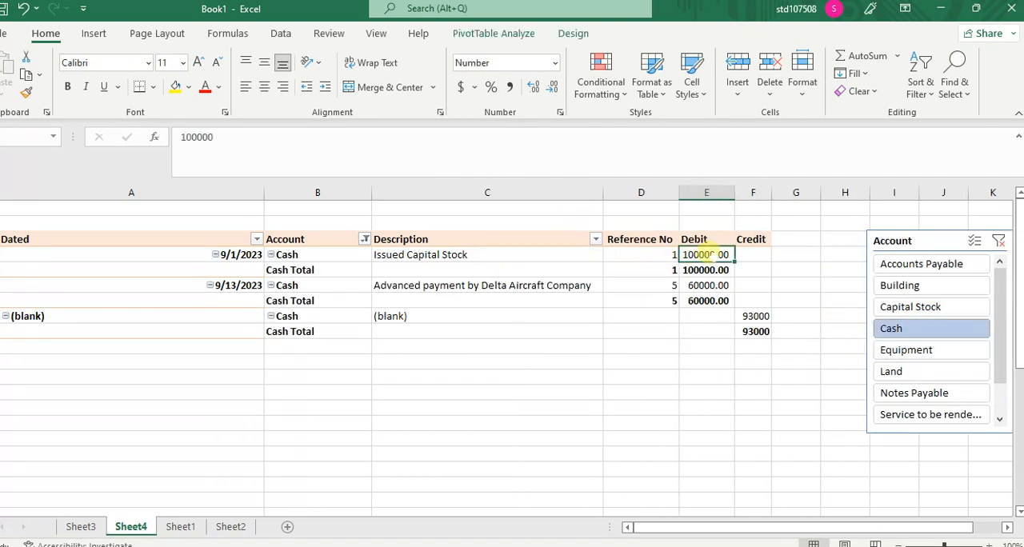
click(514, 34)
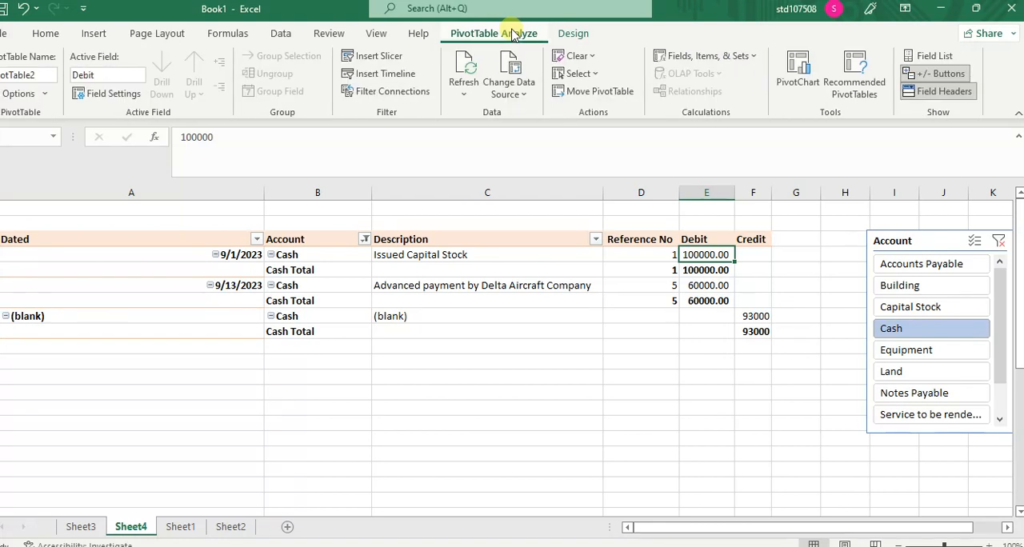
click(390, 60)
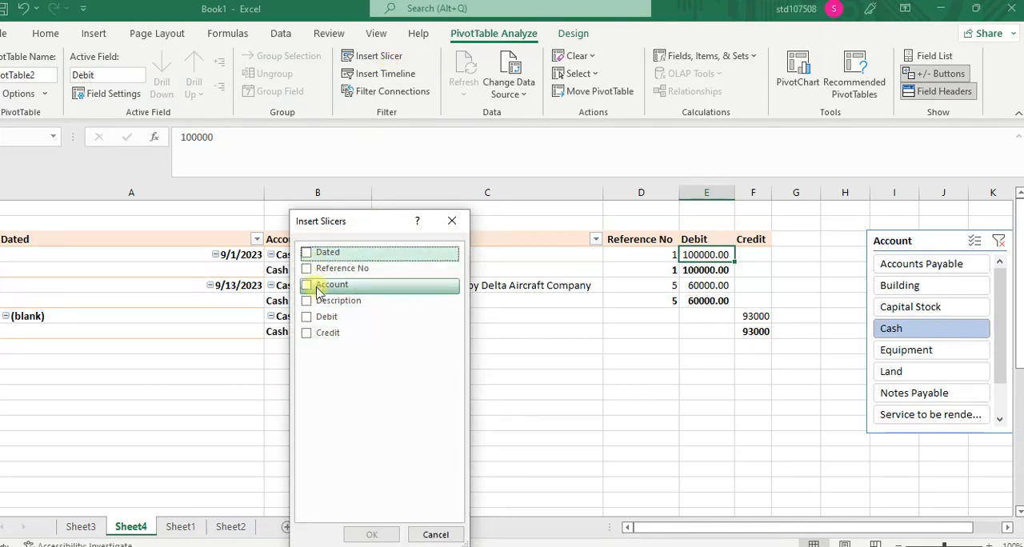
click(450, 229)
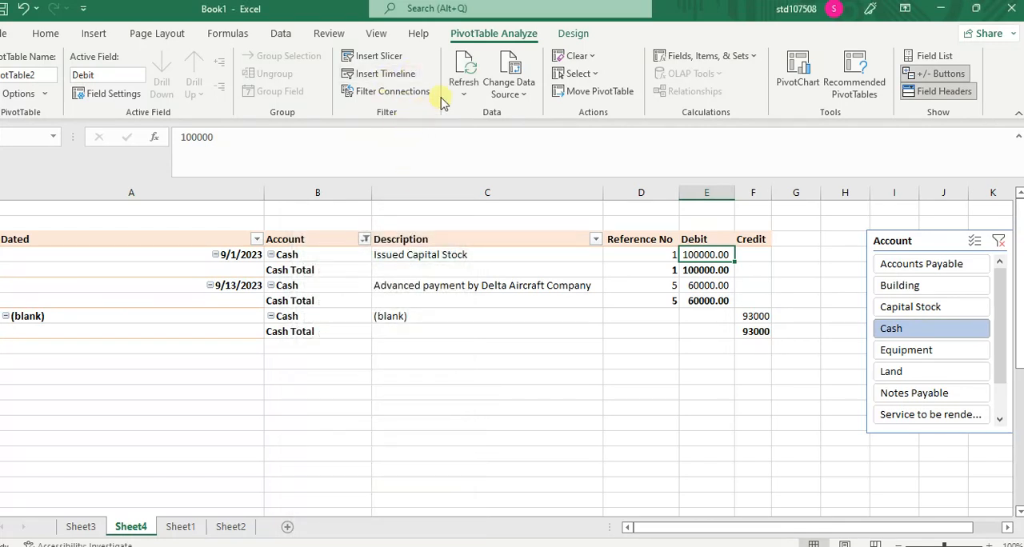
click(573, 35)
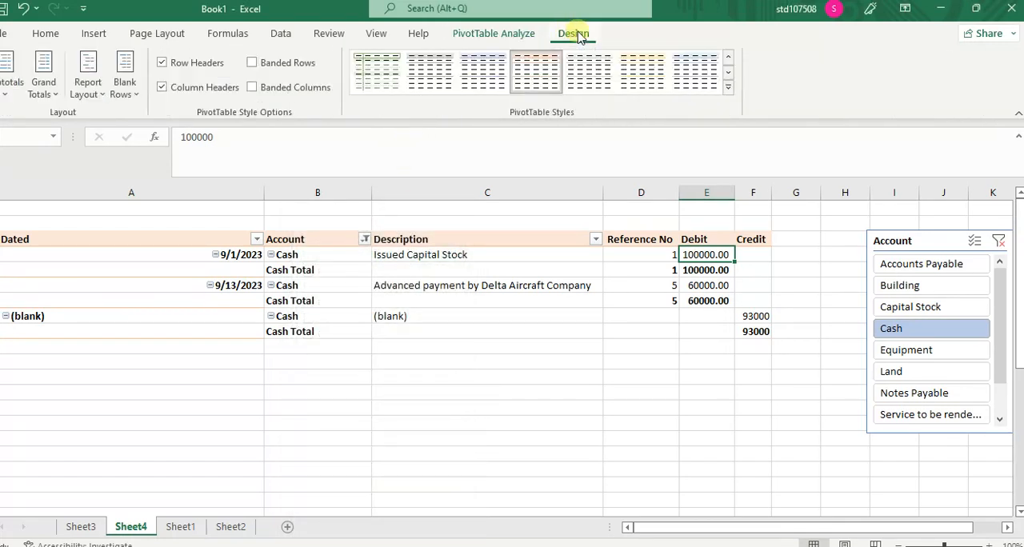
click(134, 95)
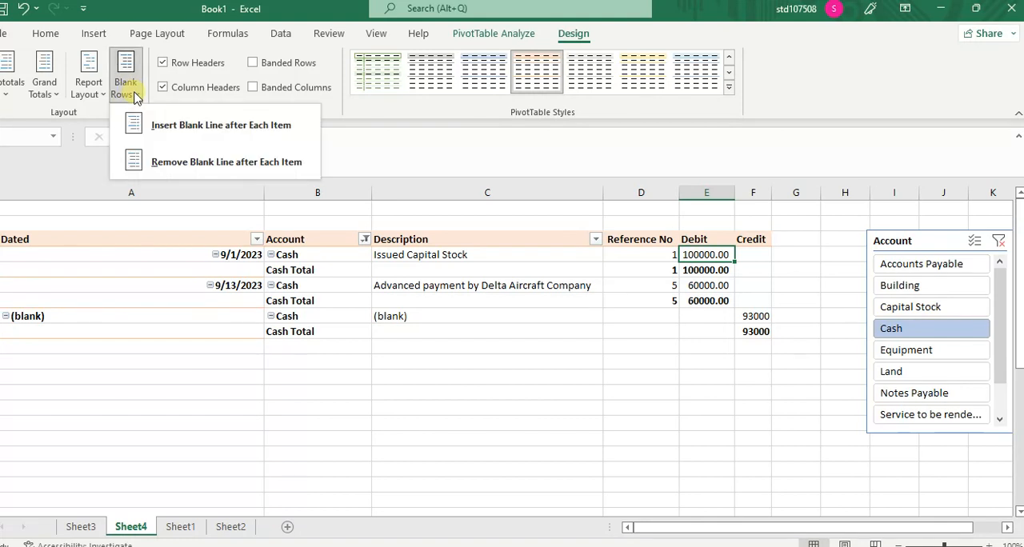
click(102, 100)
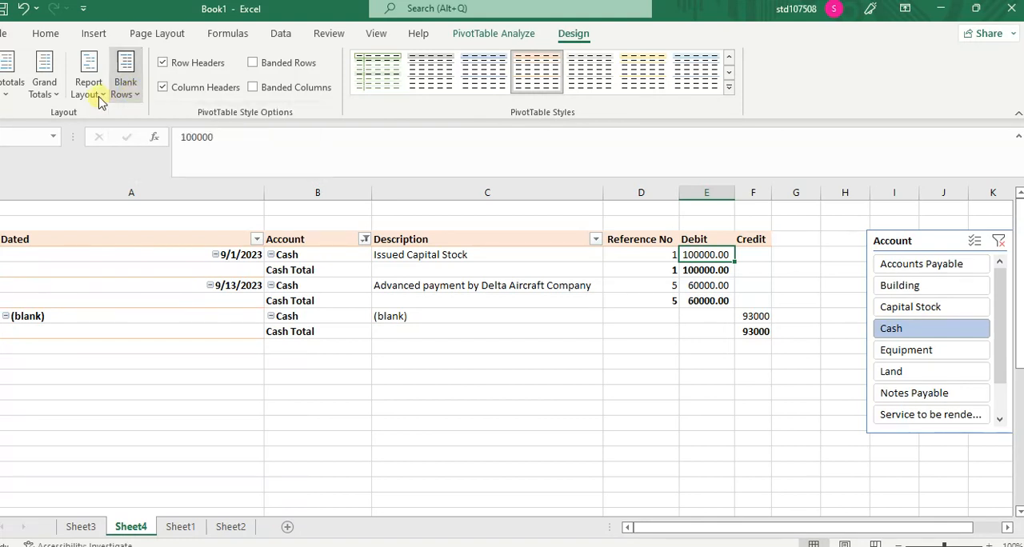
click(100, 97)
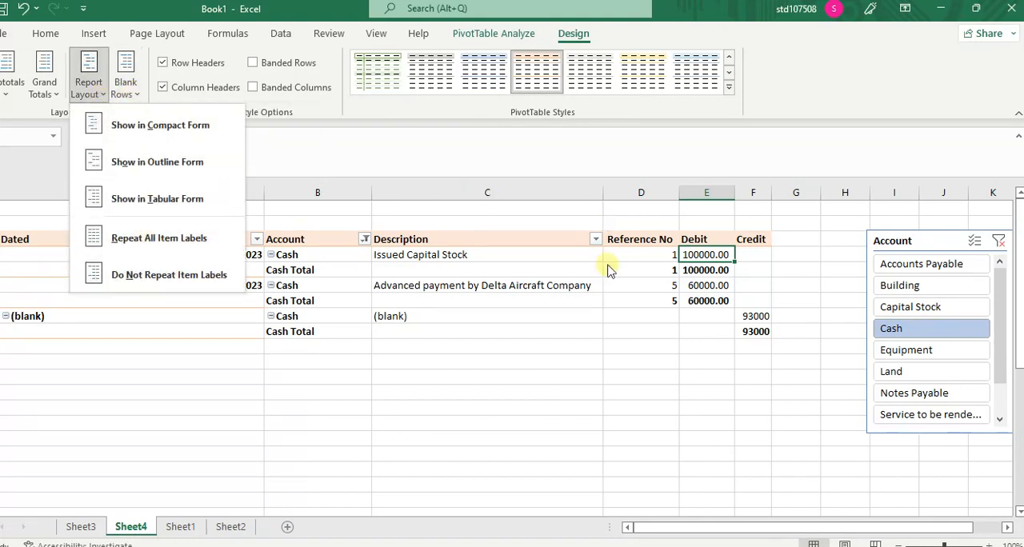
click(708, 255)
right_click(712, 256)
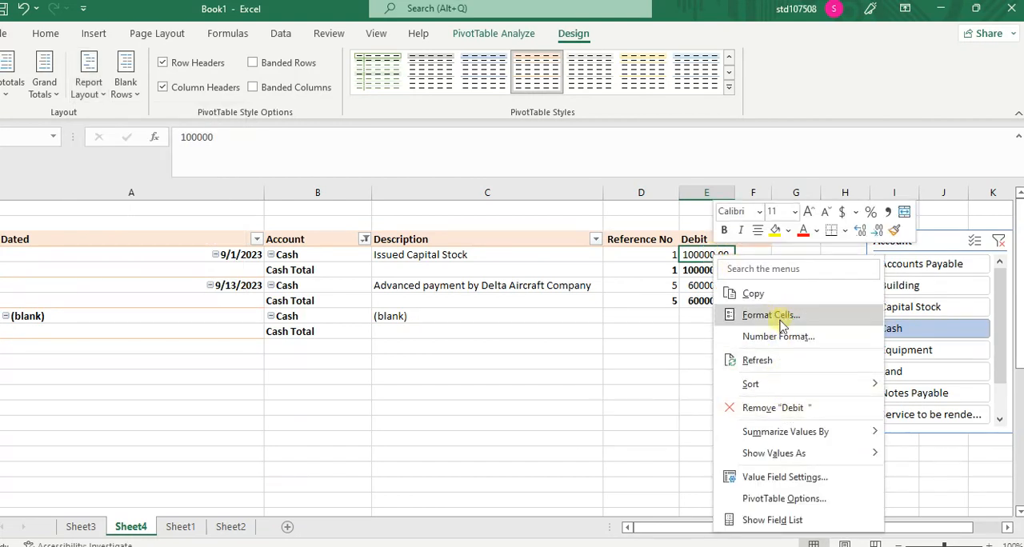
mouse_move(811, 444)
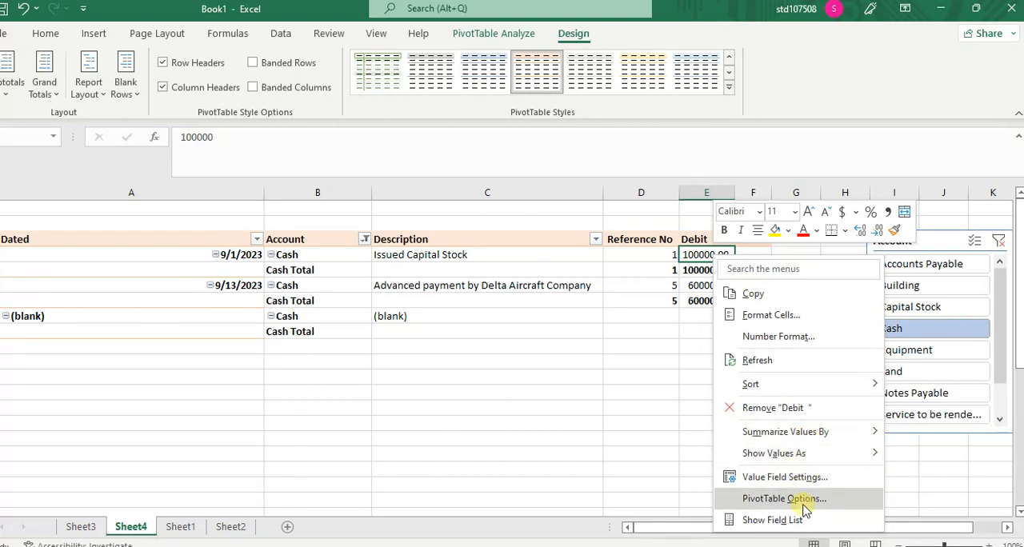
click(799, 477)
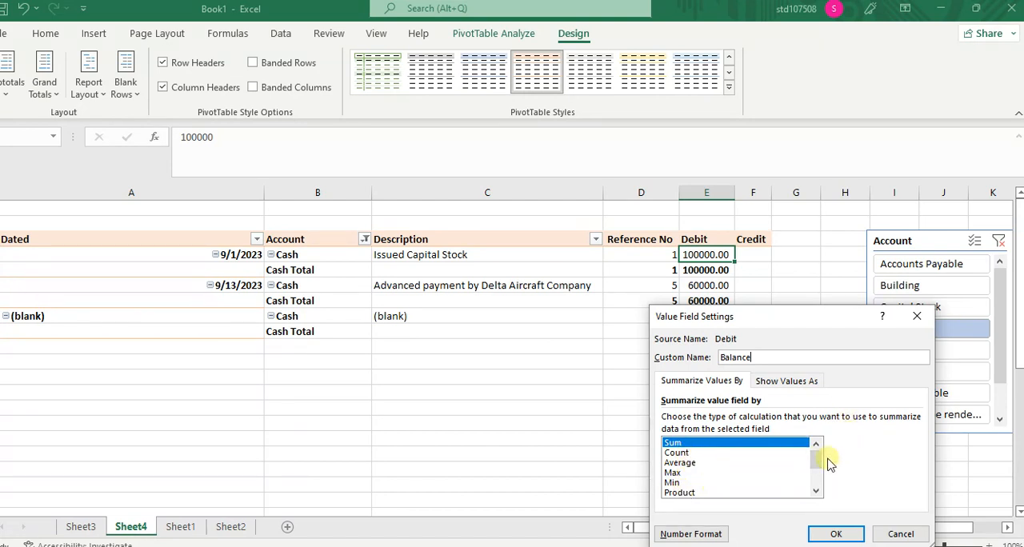
mouse_move(816, 455)
mouse_down()
mouse_move(811, 506)
mouse_move(814, 441)
mouse_up()
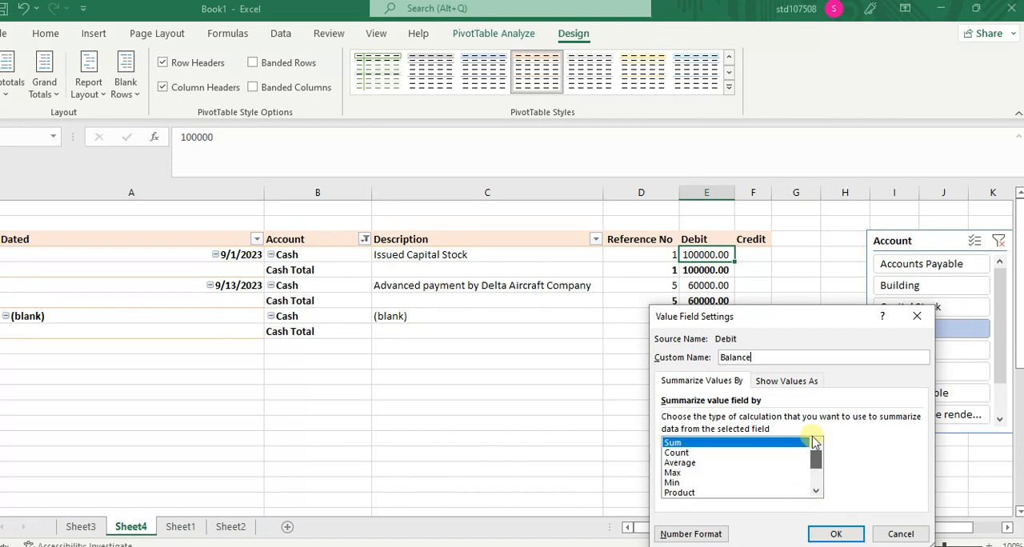
click(788, 381)
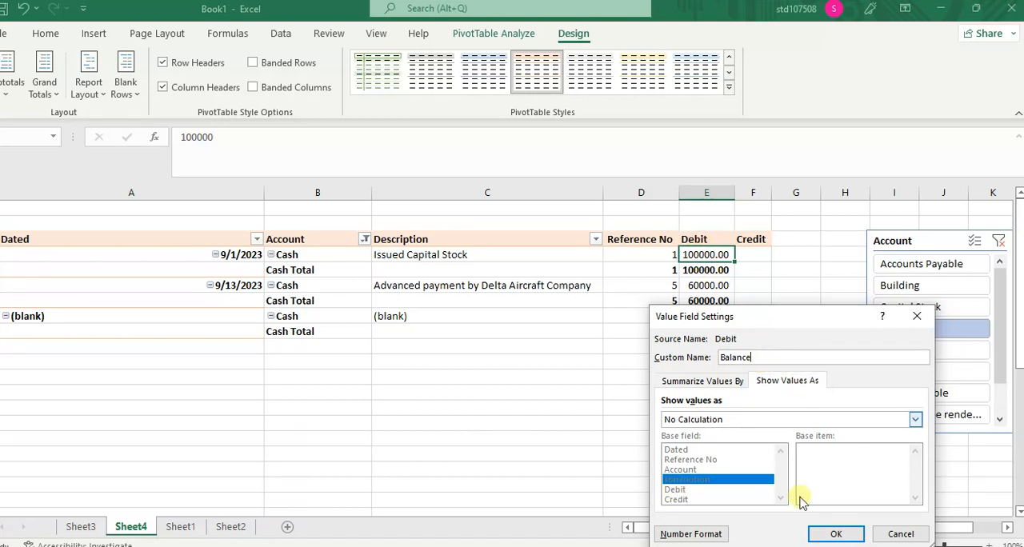
click(693, 382)
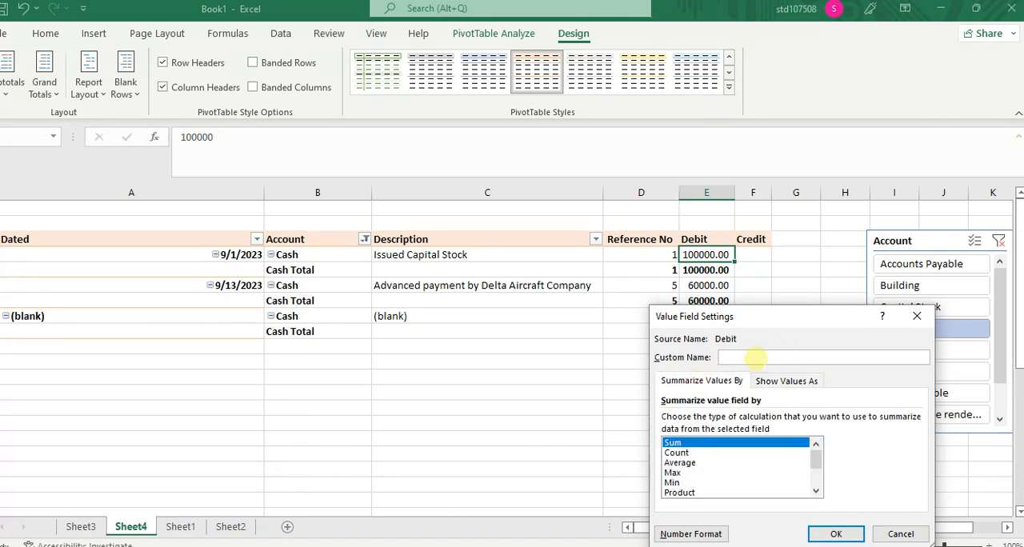
click(786, 381)
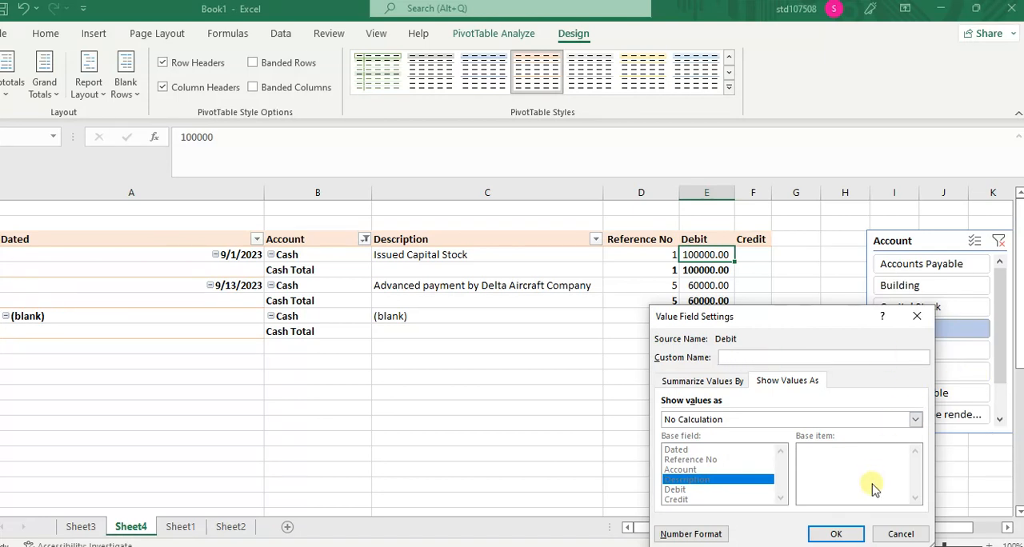
click(899, 534)
click(705, 362)
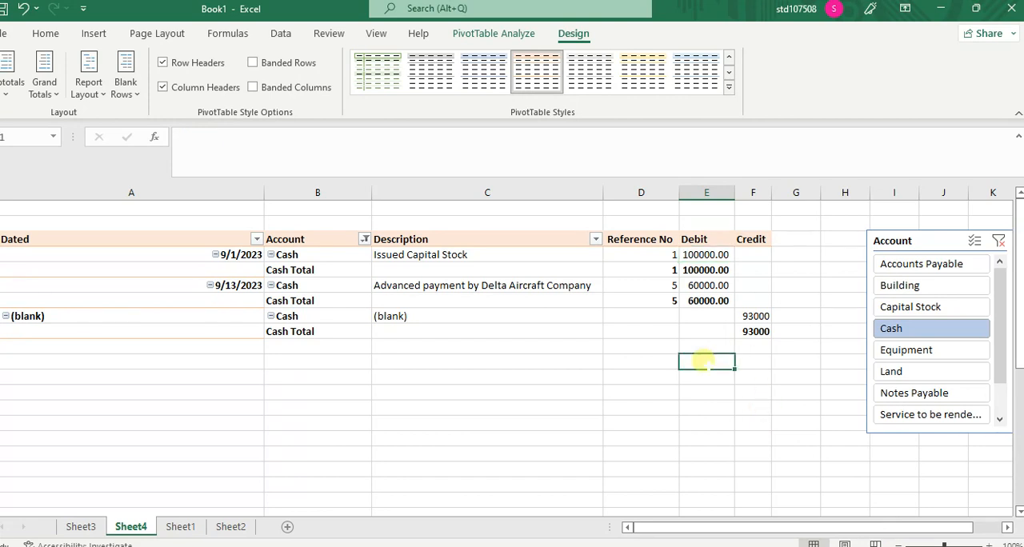
Step: View the Accounts Payable, Building, Capital Stock and Land ledgers one by one through the Account slicer
click(908, 266)
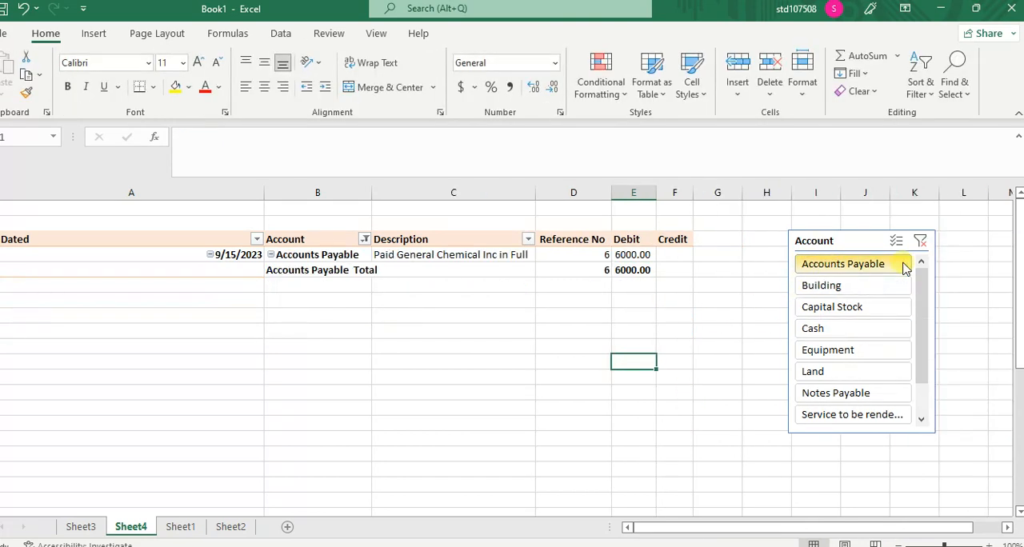
click(860, 287)
click(851, 308)
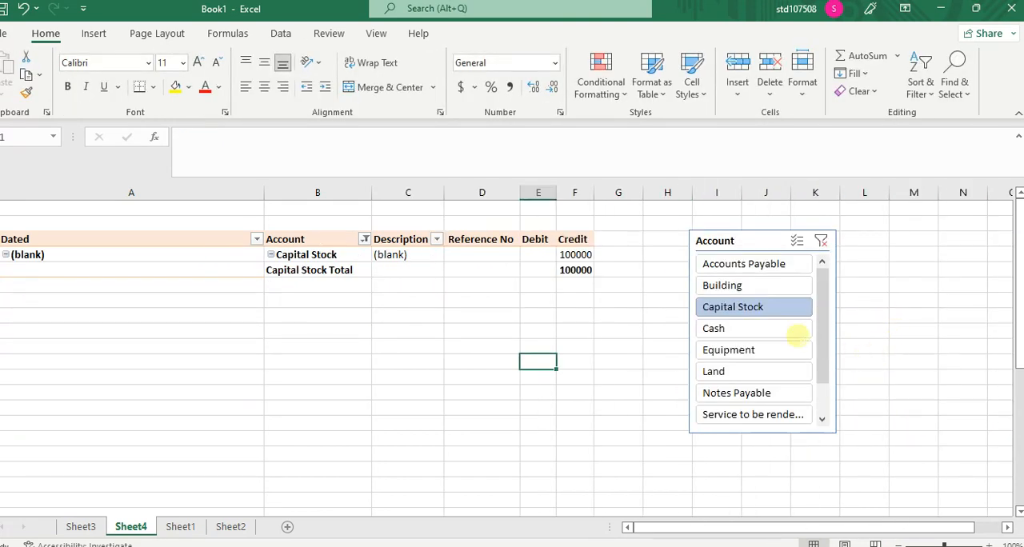
click(729, 372)
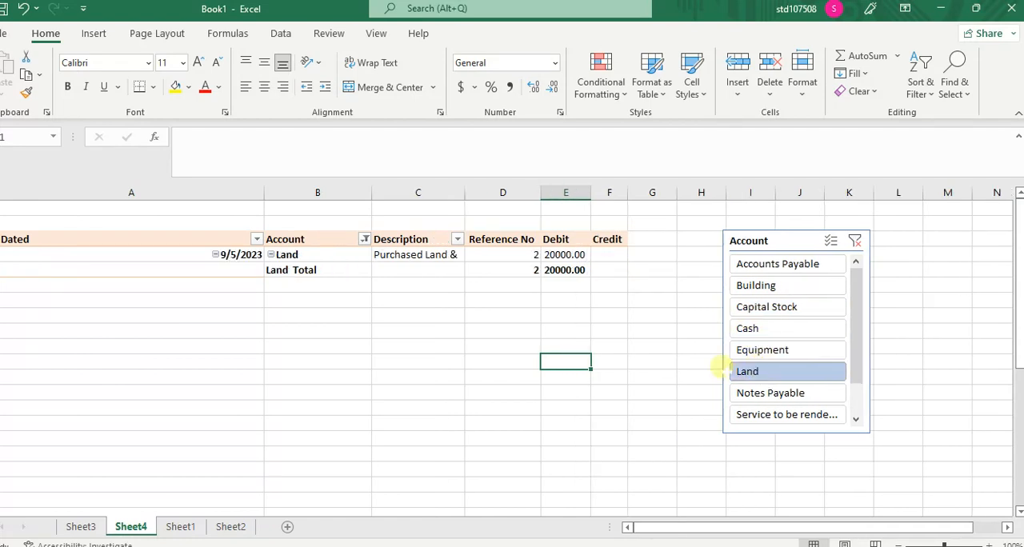
Step: Look through Sheet2 and the journal entries table on Sheet1, and return to the PivotTable ledger on Sheet4
click(225, 528)
click(177, 526)
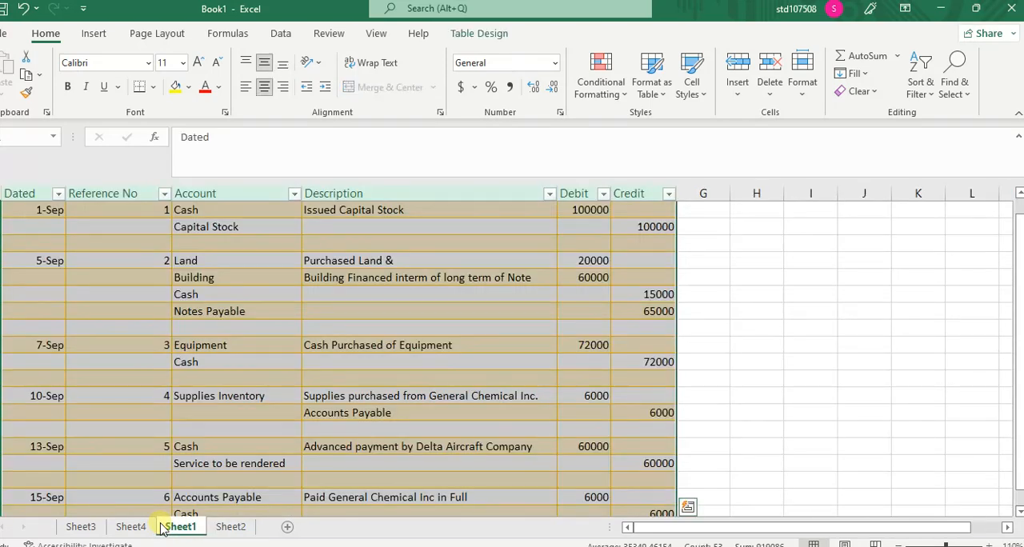
click(311, 346)
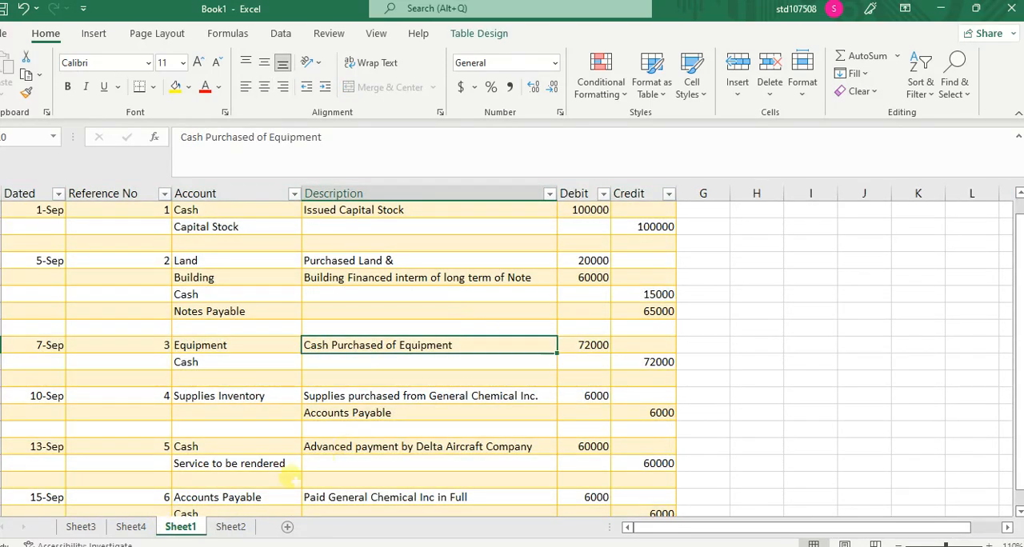
click(134, 526)
click(231, 528)
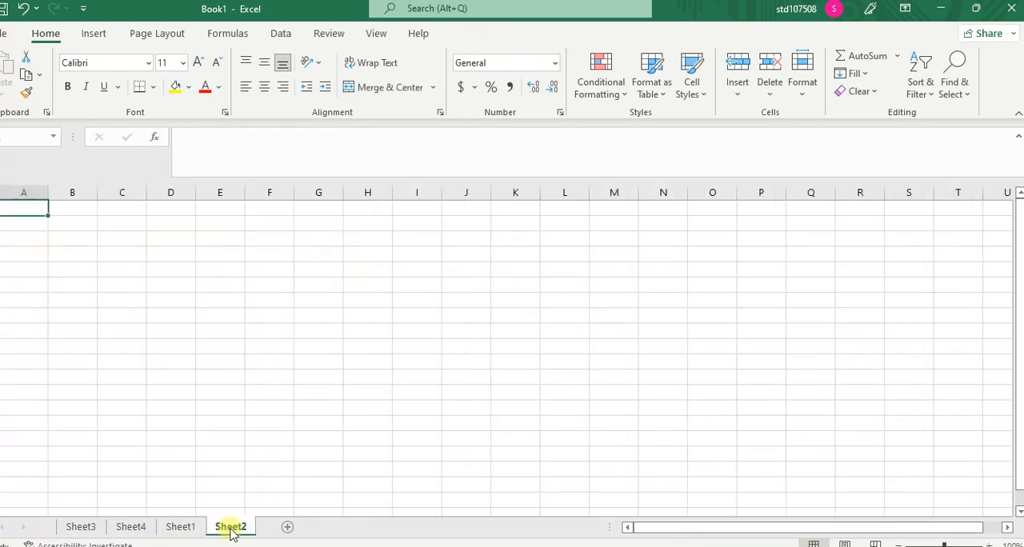
click(181, 528)
click(133, 528)
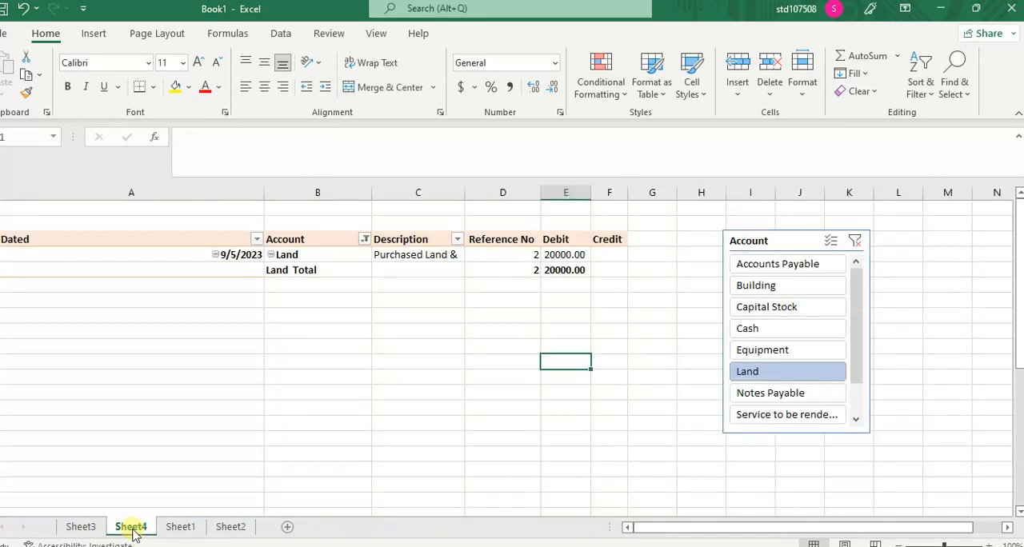
Step: View the Building, Capital Stock, Accounts Payable, Cash and Equipment ledgers through the Account slicer, and filter back to Accounts Payable
click(787, 286)
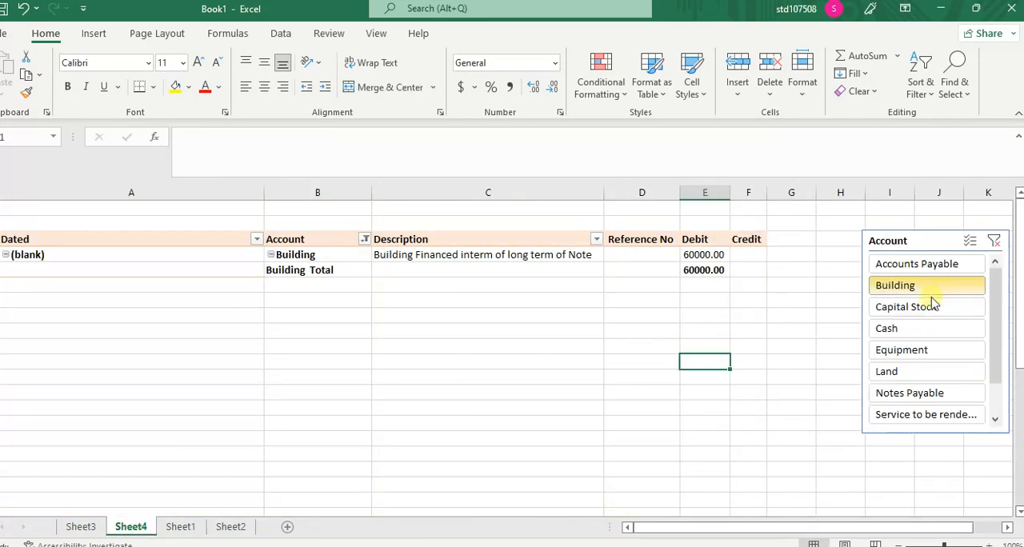
click(932, 307)
click(769, 266)
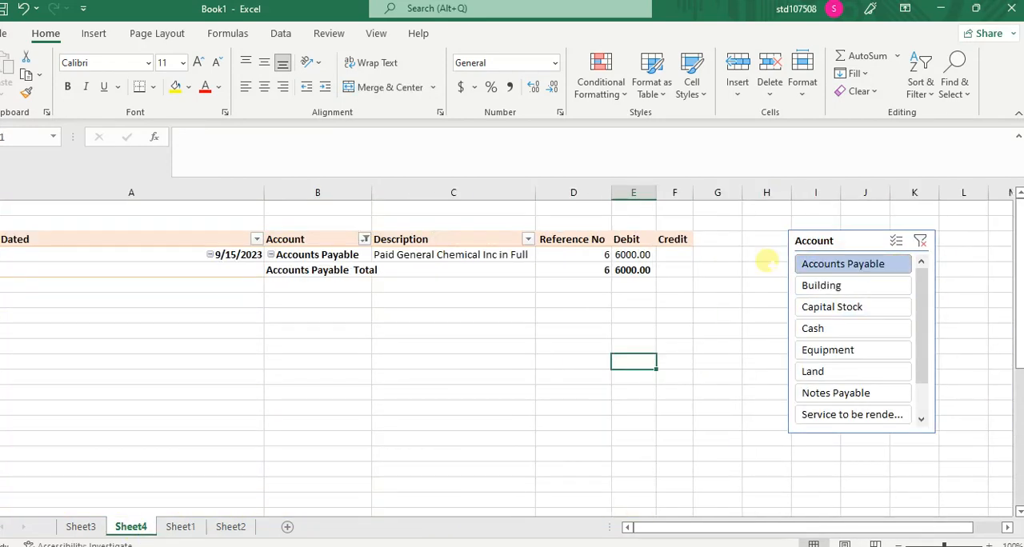
click(841, 327)
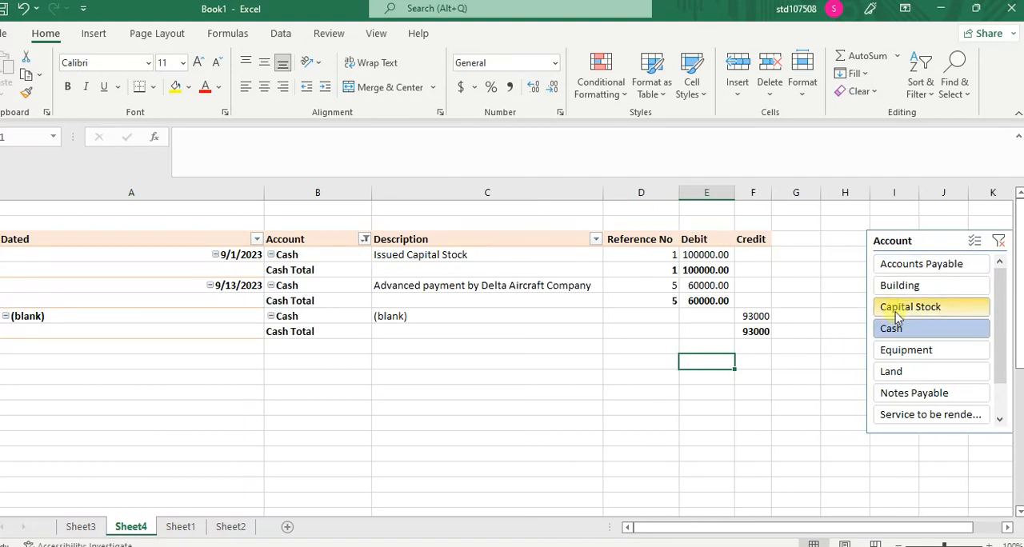
click(897, 350)
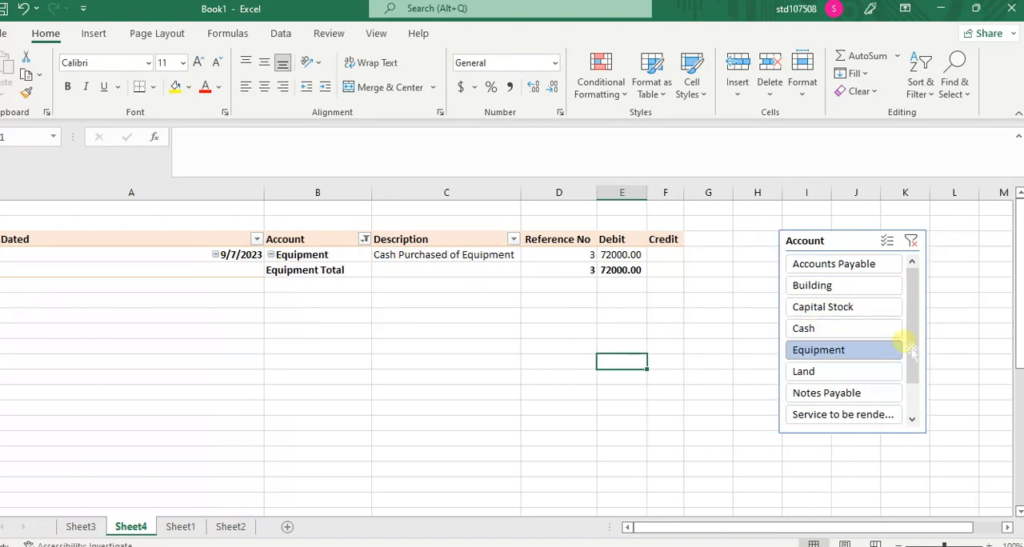
click(838, 267)
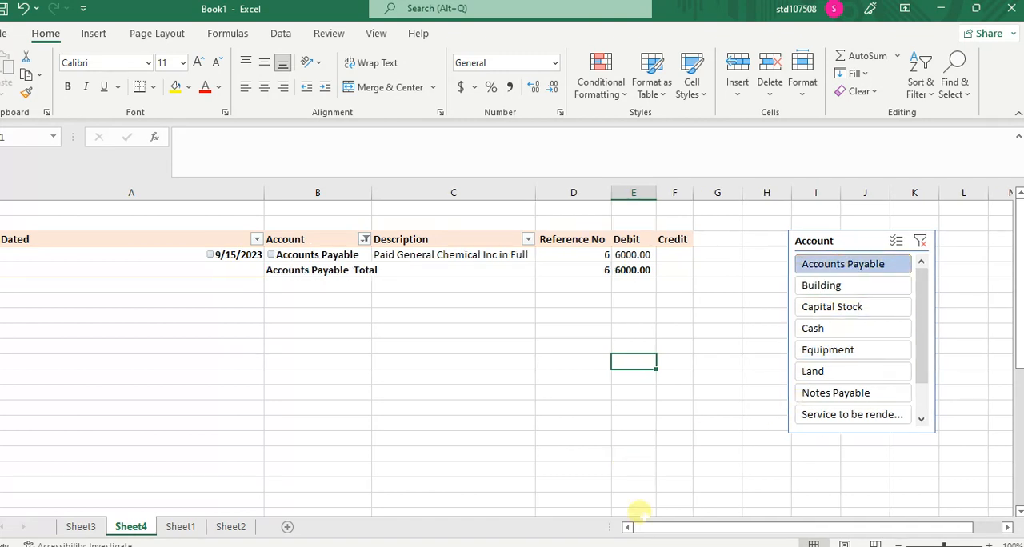
mouse_move(671, 545)
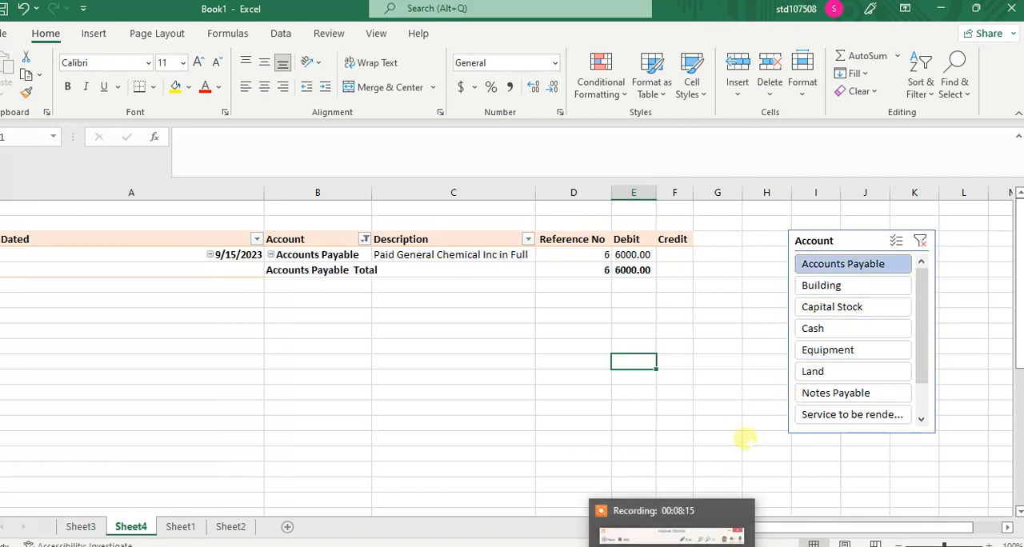
click(699, 506)
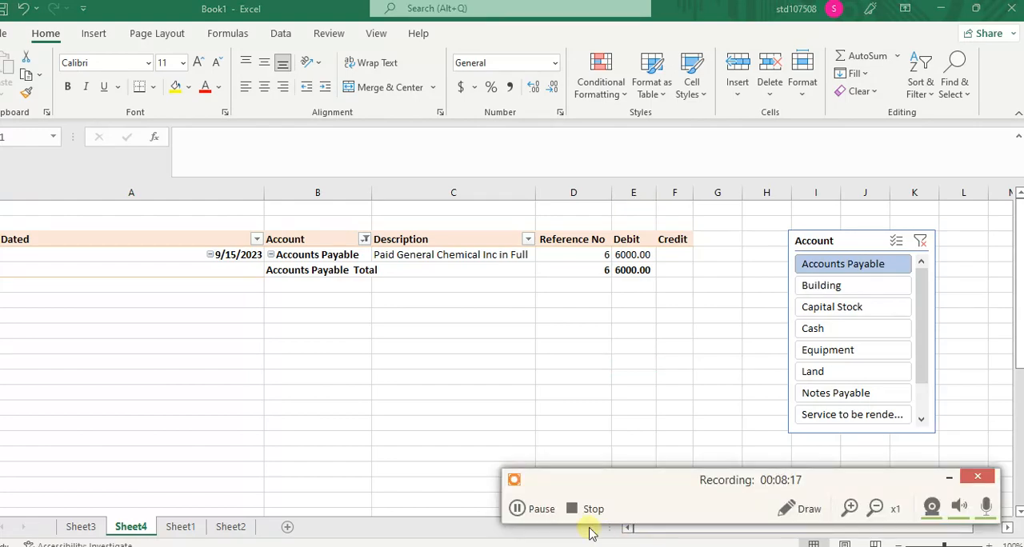